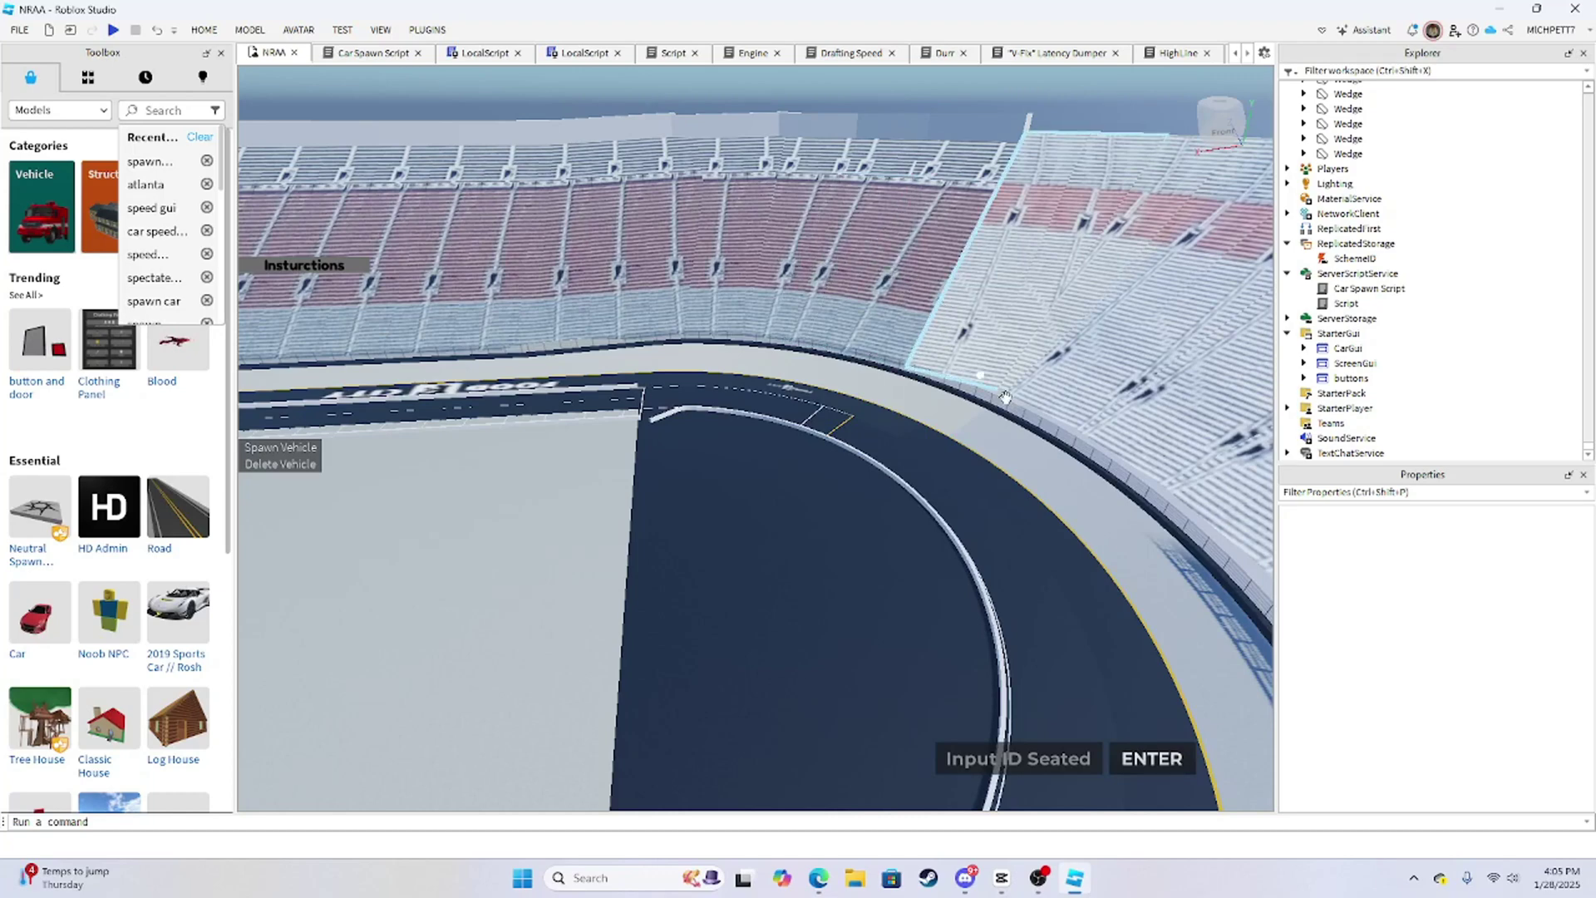
pyautogui.moveTo(1102, 461); pyautogui.dragTo(1097, 460, button='right')
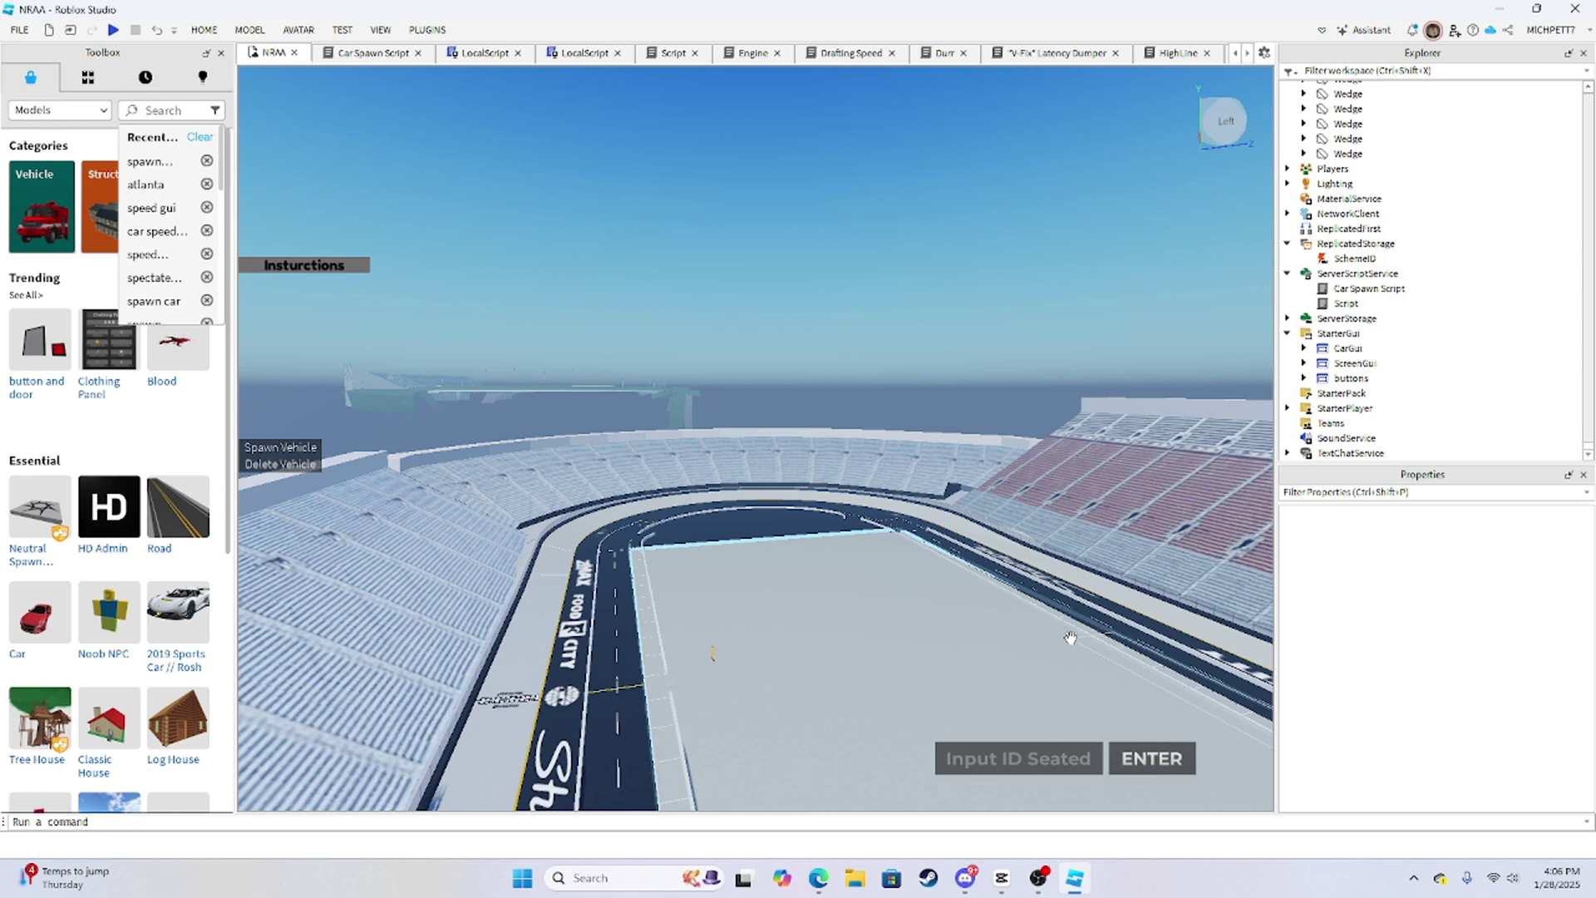
pyautogui.moveTo(1070, 637); pyautogui.dragTo(1061, 717, button='right')
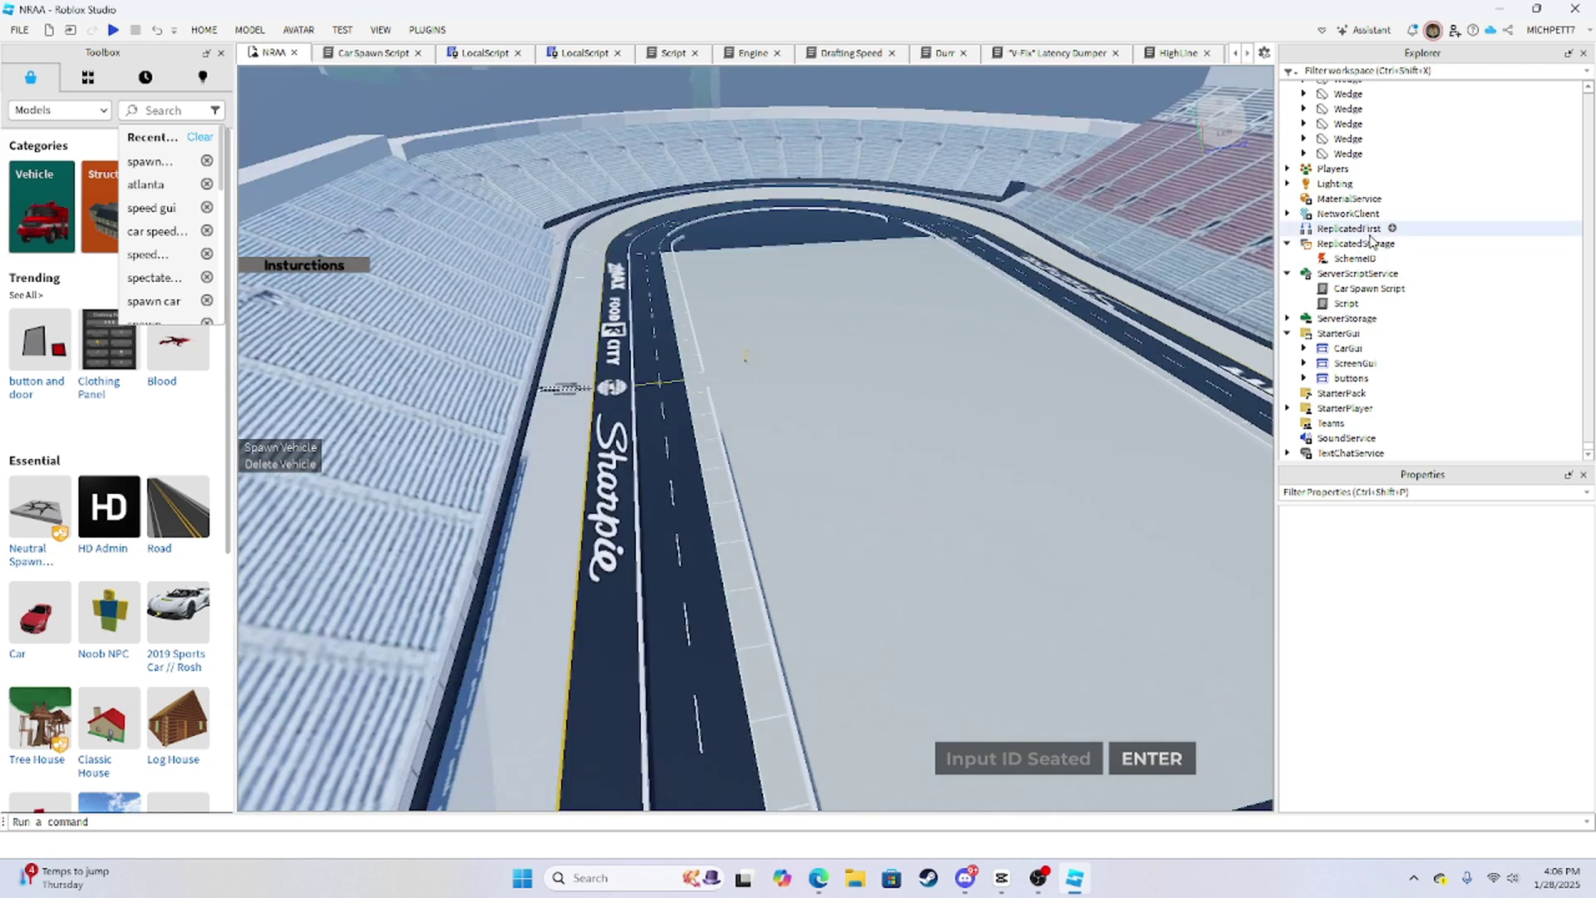
pyautogui.click(1287, 243)
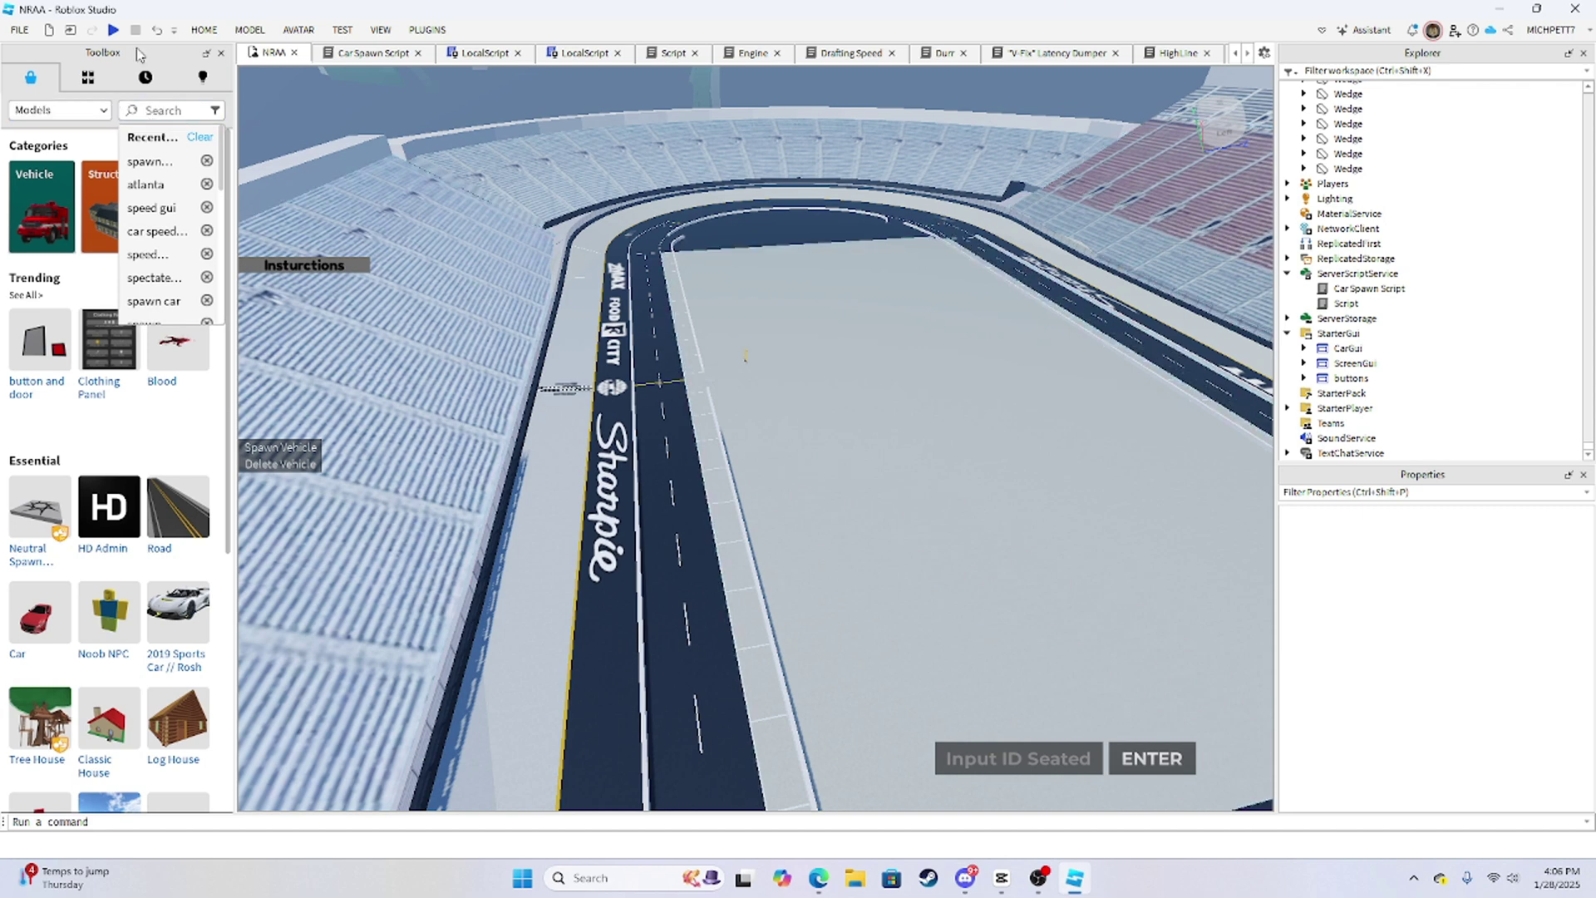
pyautogui.click(208, 30)
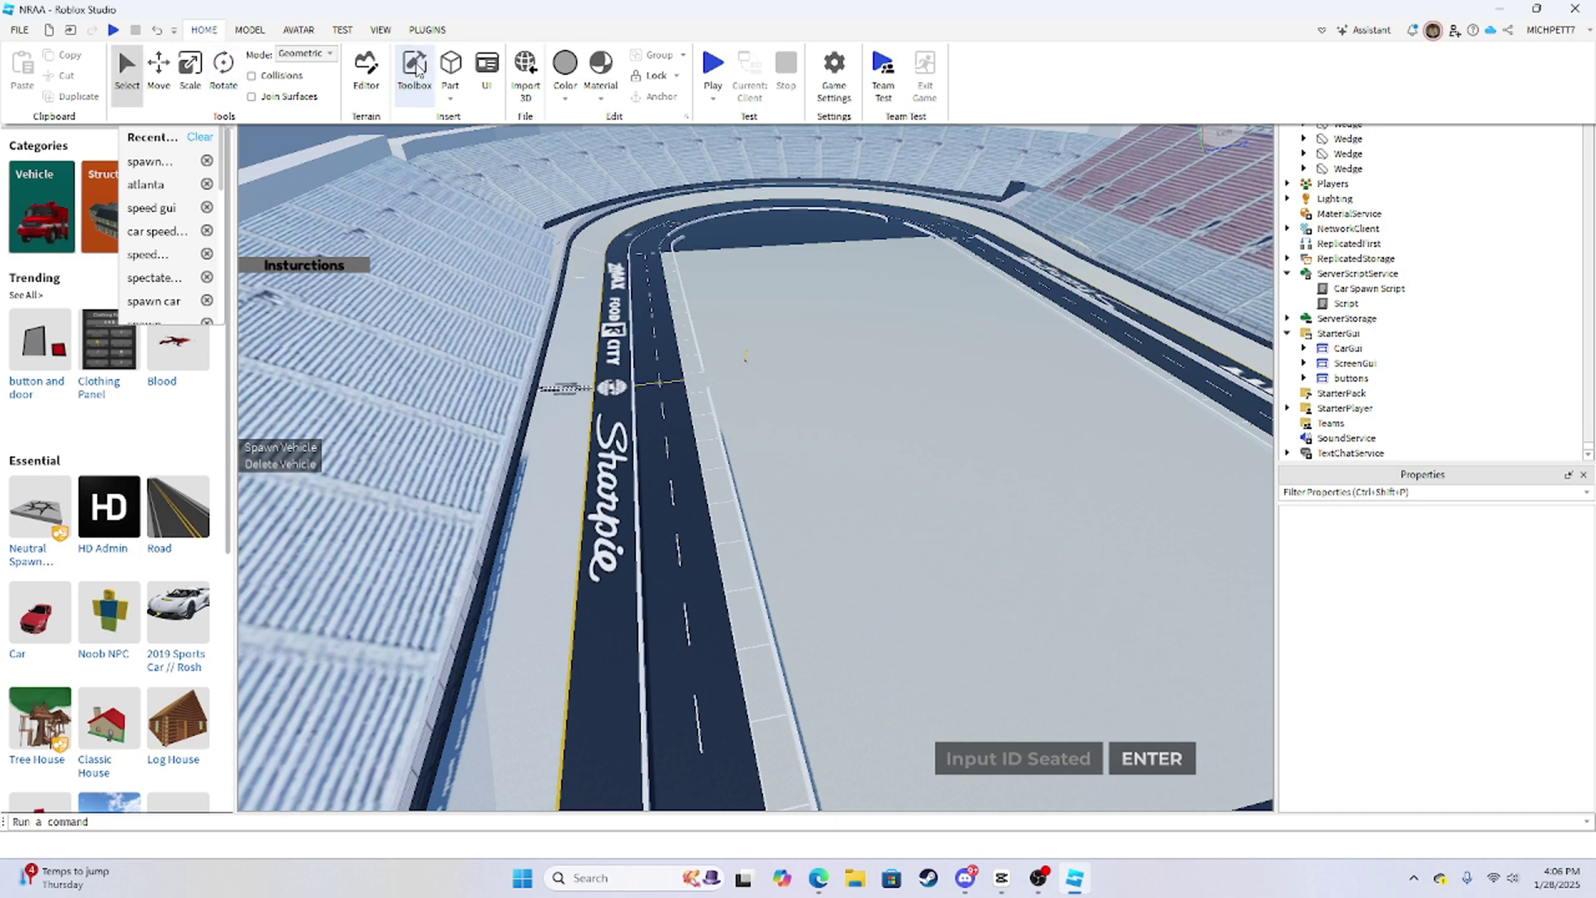
pyautogui.click(207, 31)
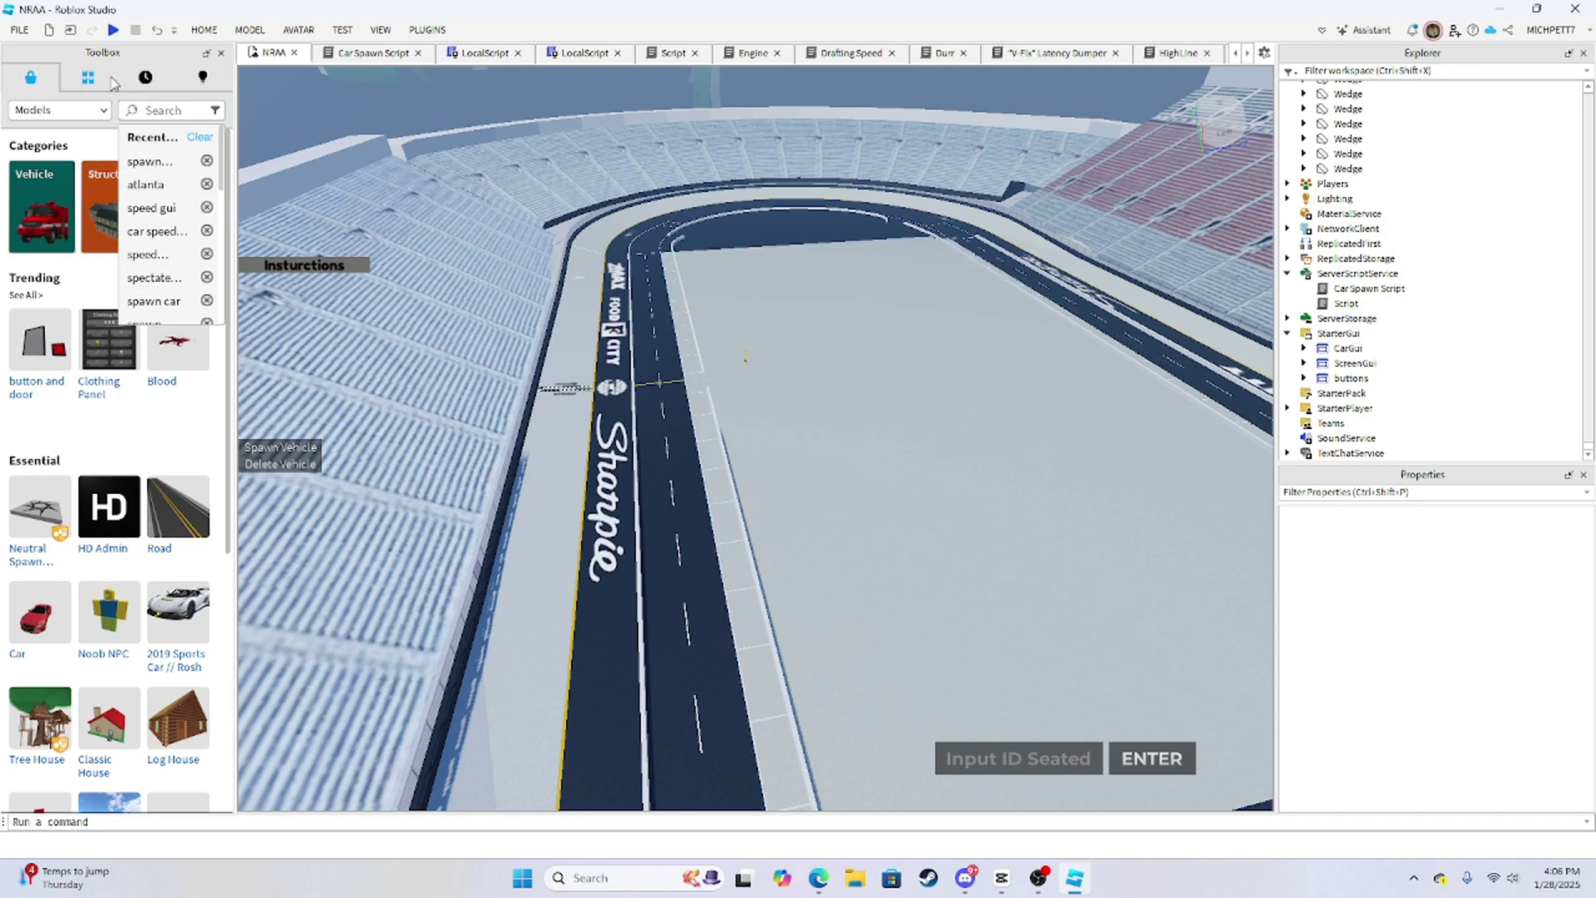
# Switch to the browser and open the account's inventory on the Roblox website in a new tab.
pyautogui.click(819, 878)
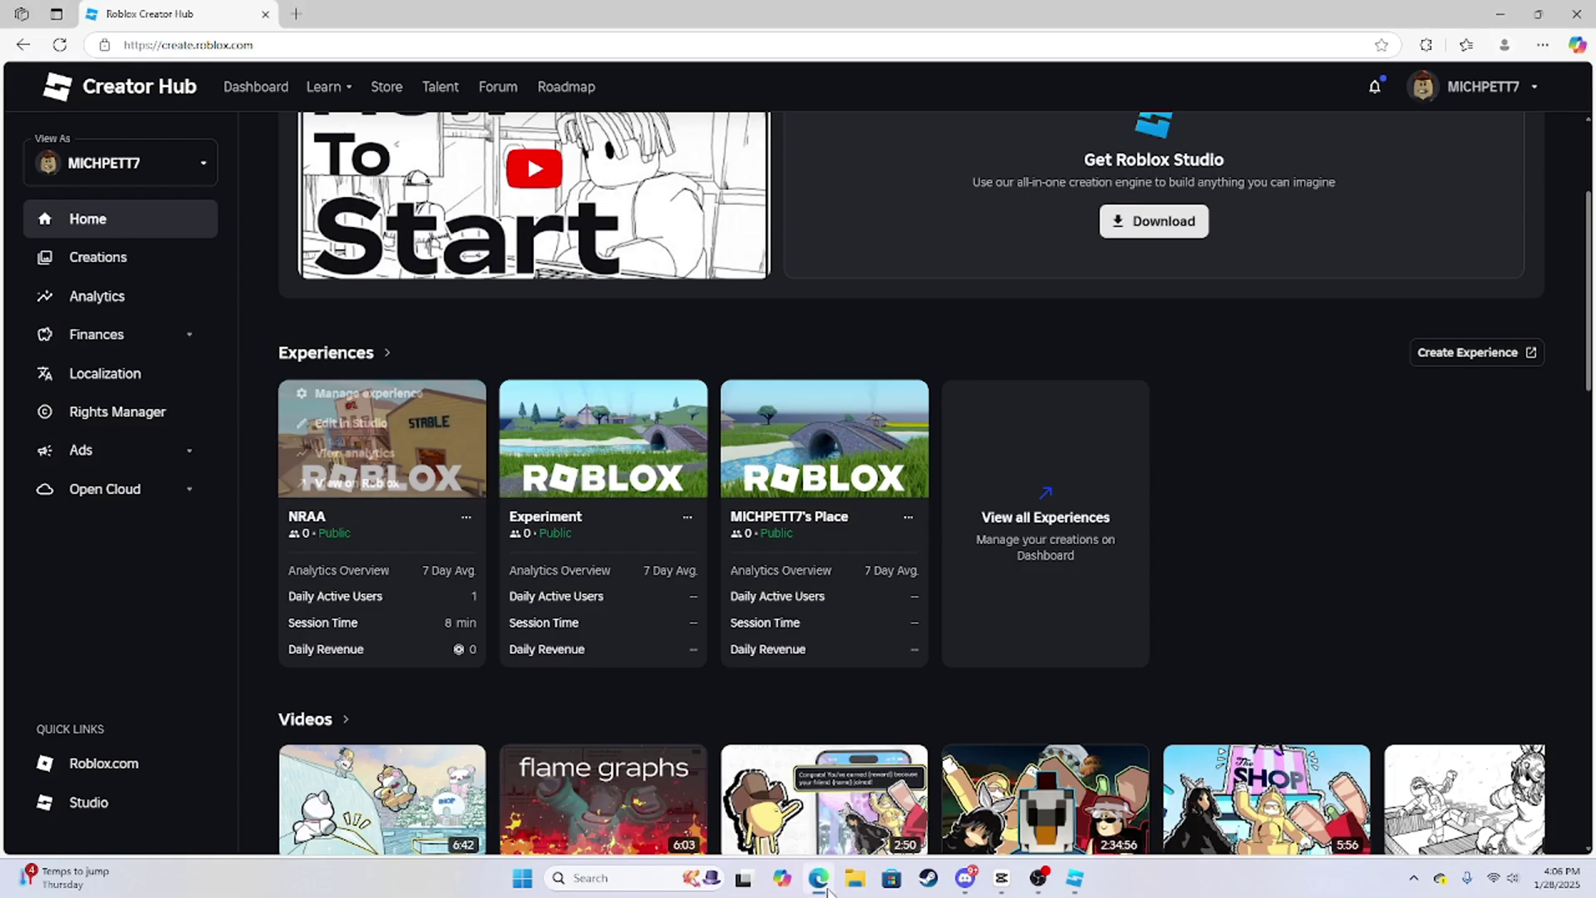
pyautogui.click(964, 878)
pyautogui.scroll(10, 55, 378)
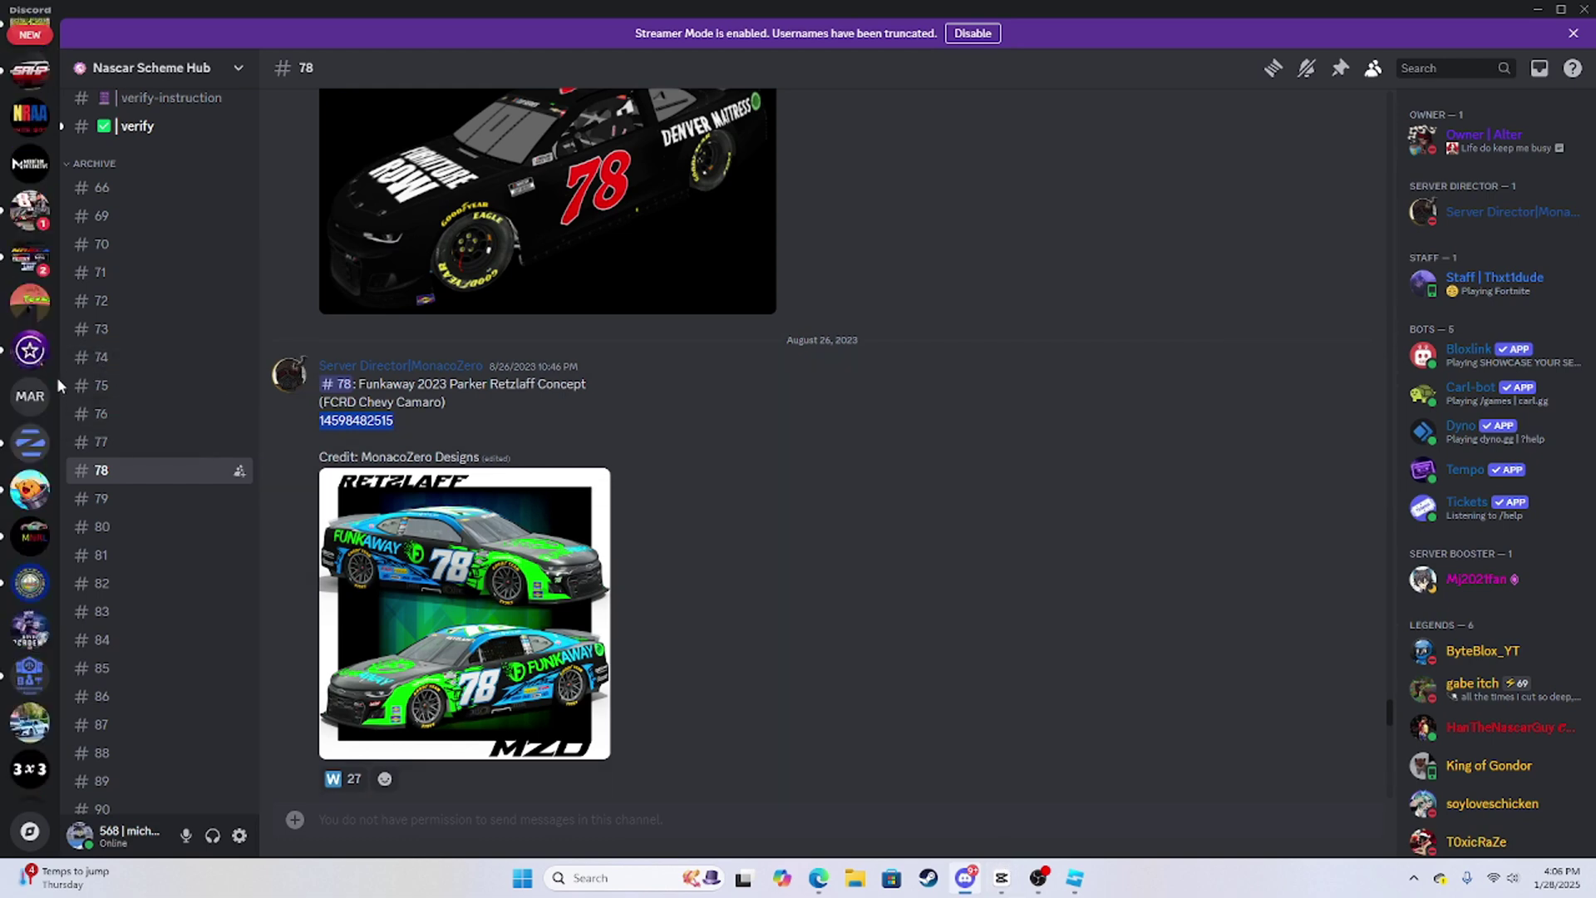
pyautogui.click(819, 877)
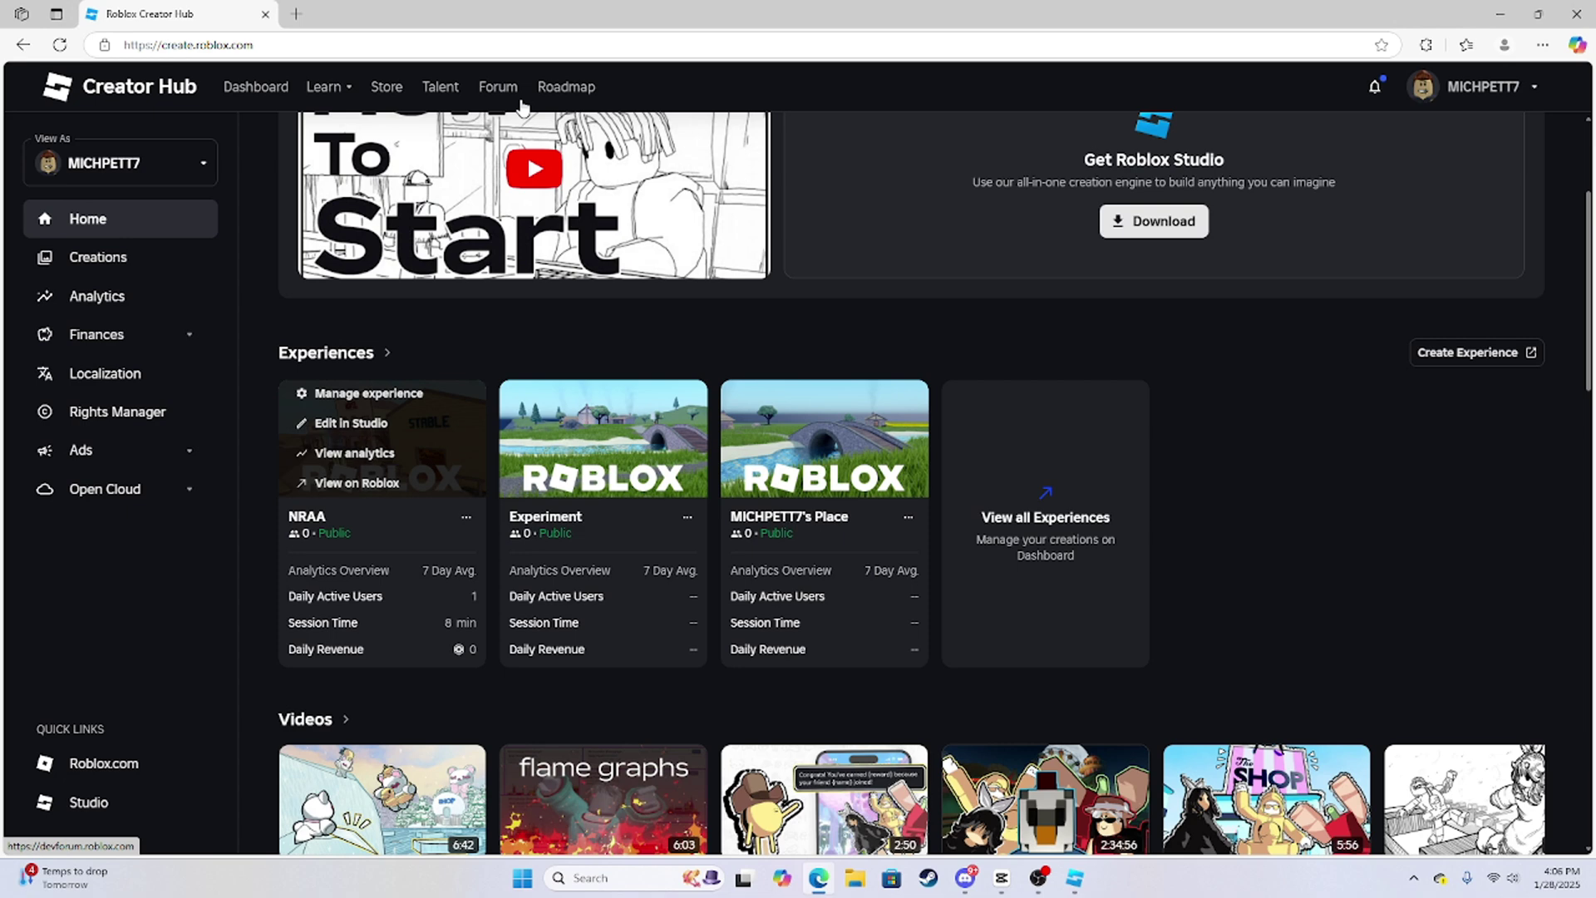
pyautogui.click(296, 13)
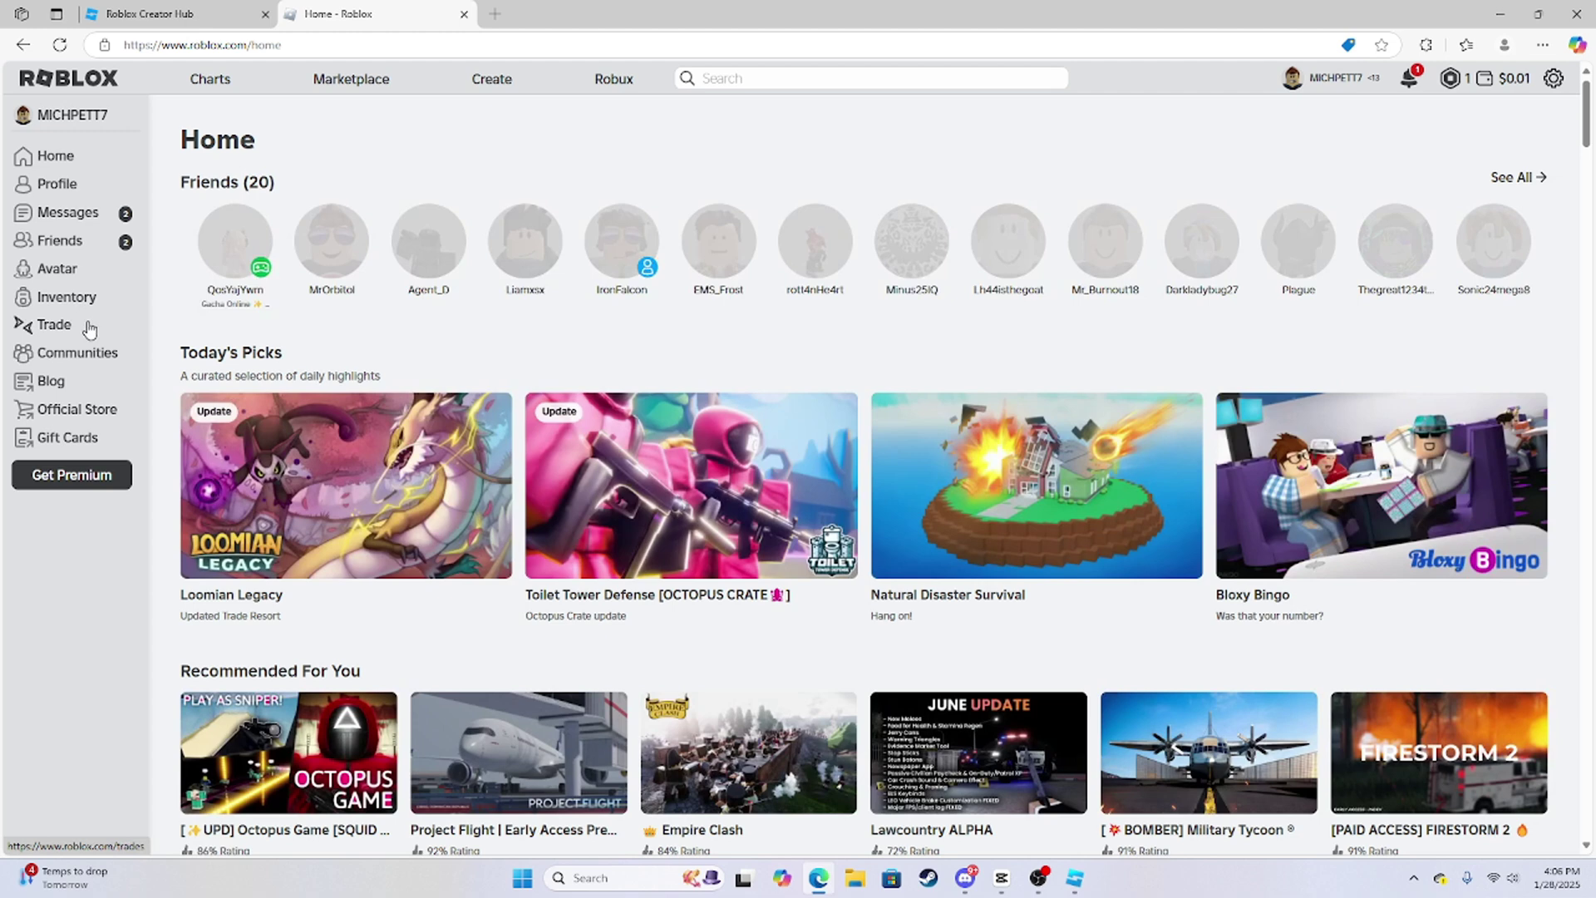
pyautogui.click(79, 299)
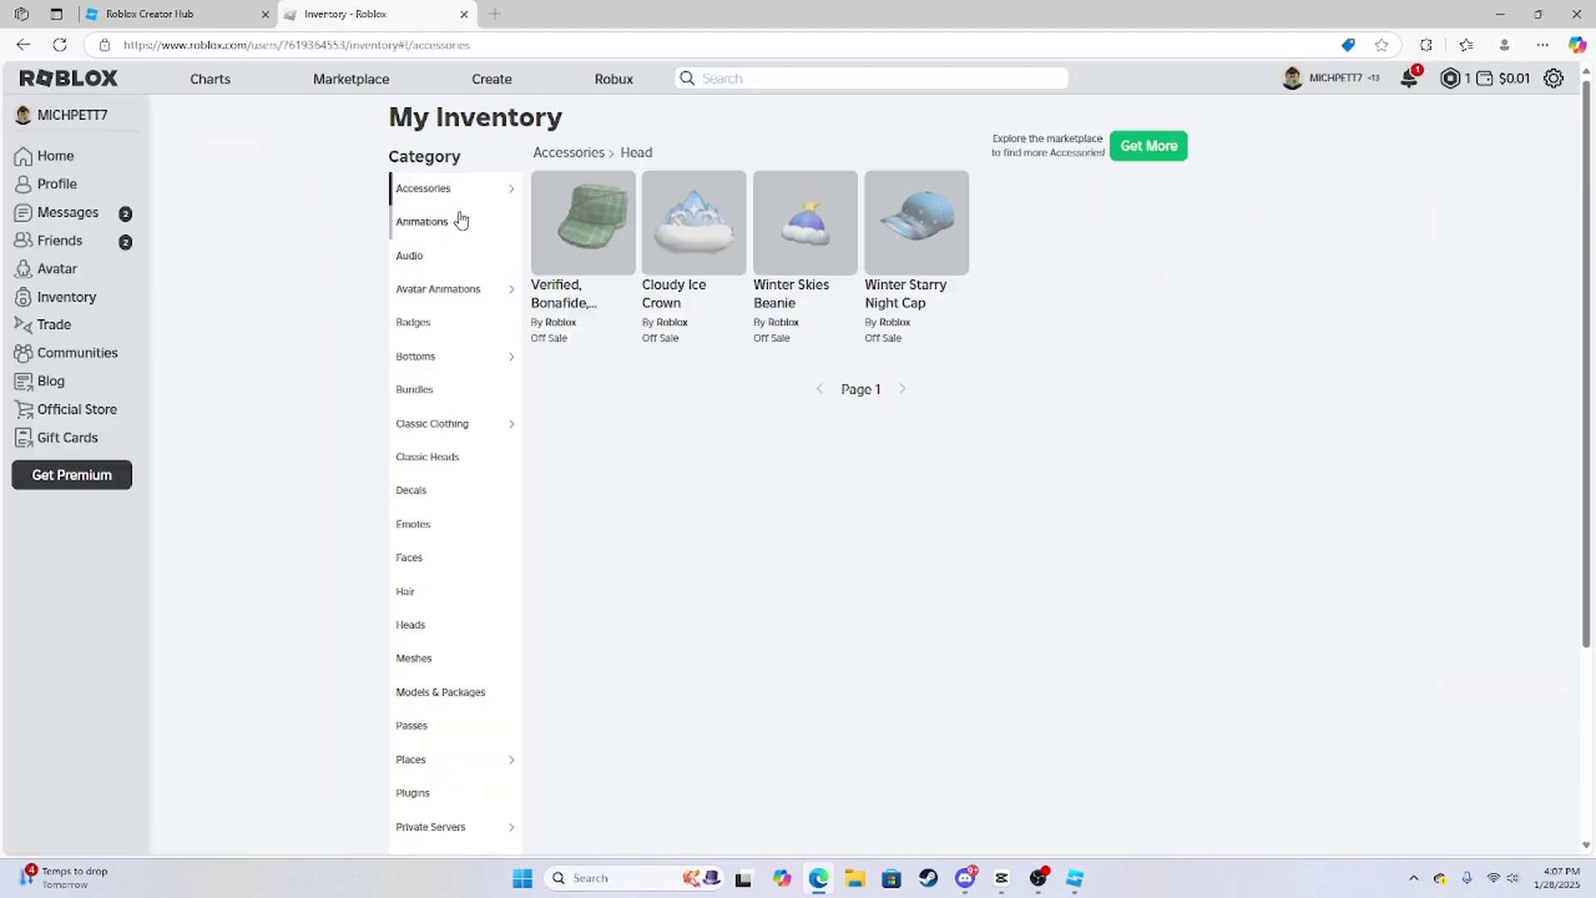
# Open the Scheme ID System model from the inventory's Models & Packages, choose to try it in Studio, and return to Roblox Studio.
pyautogui.moveTo(447, 370)
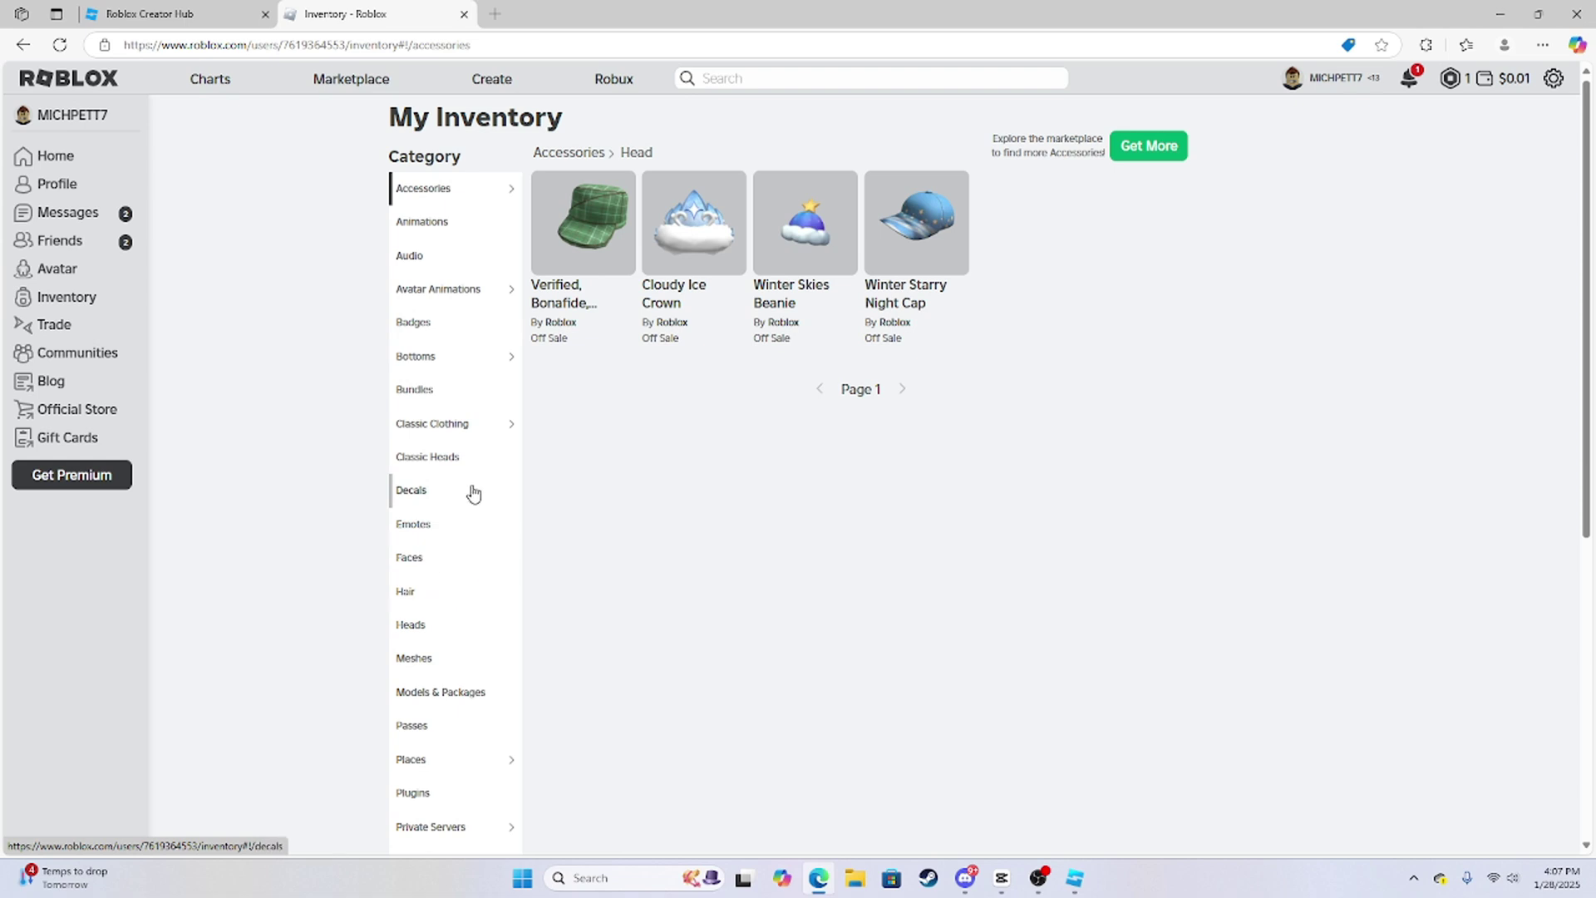
pyautogui.scroll(-2, 461, 549)
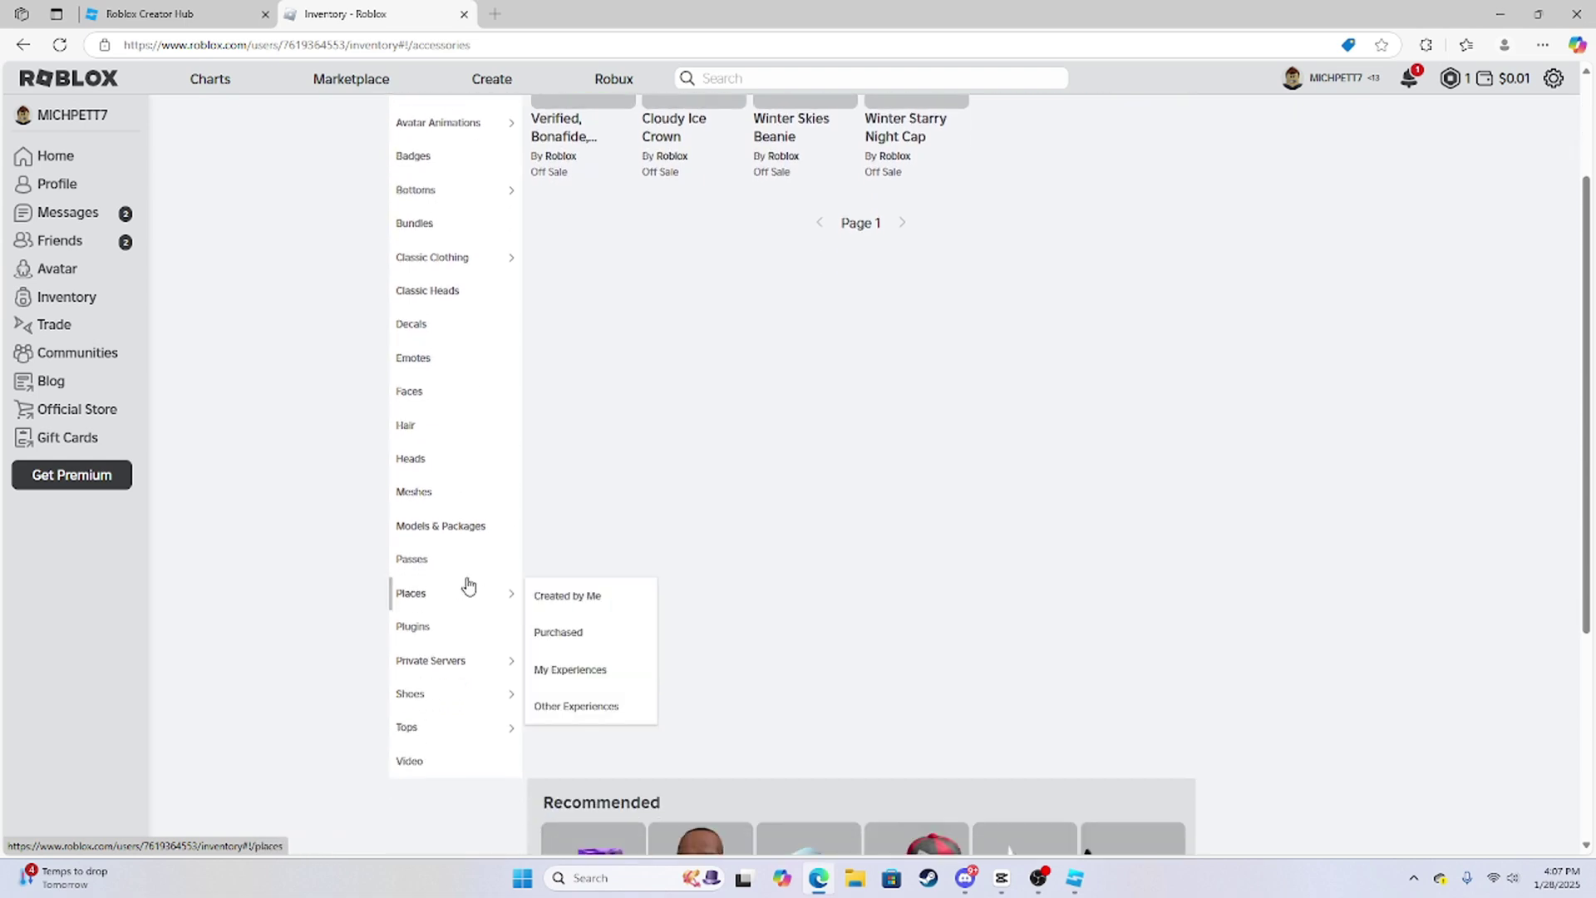
pyautogui.click(466, 530)
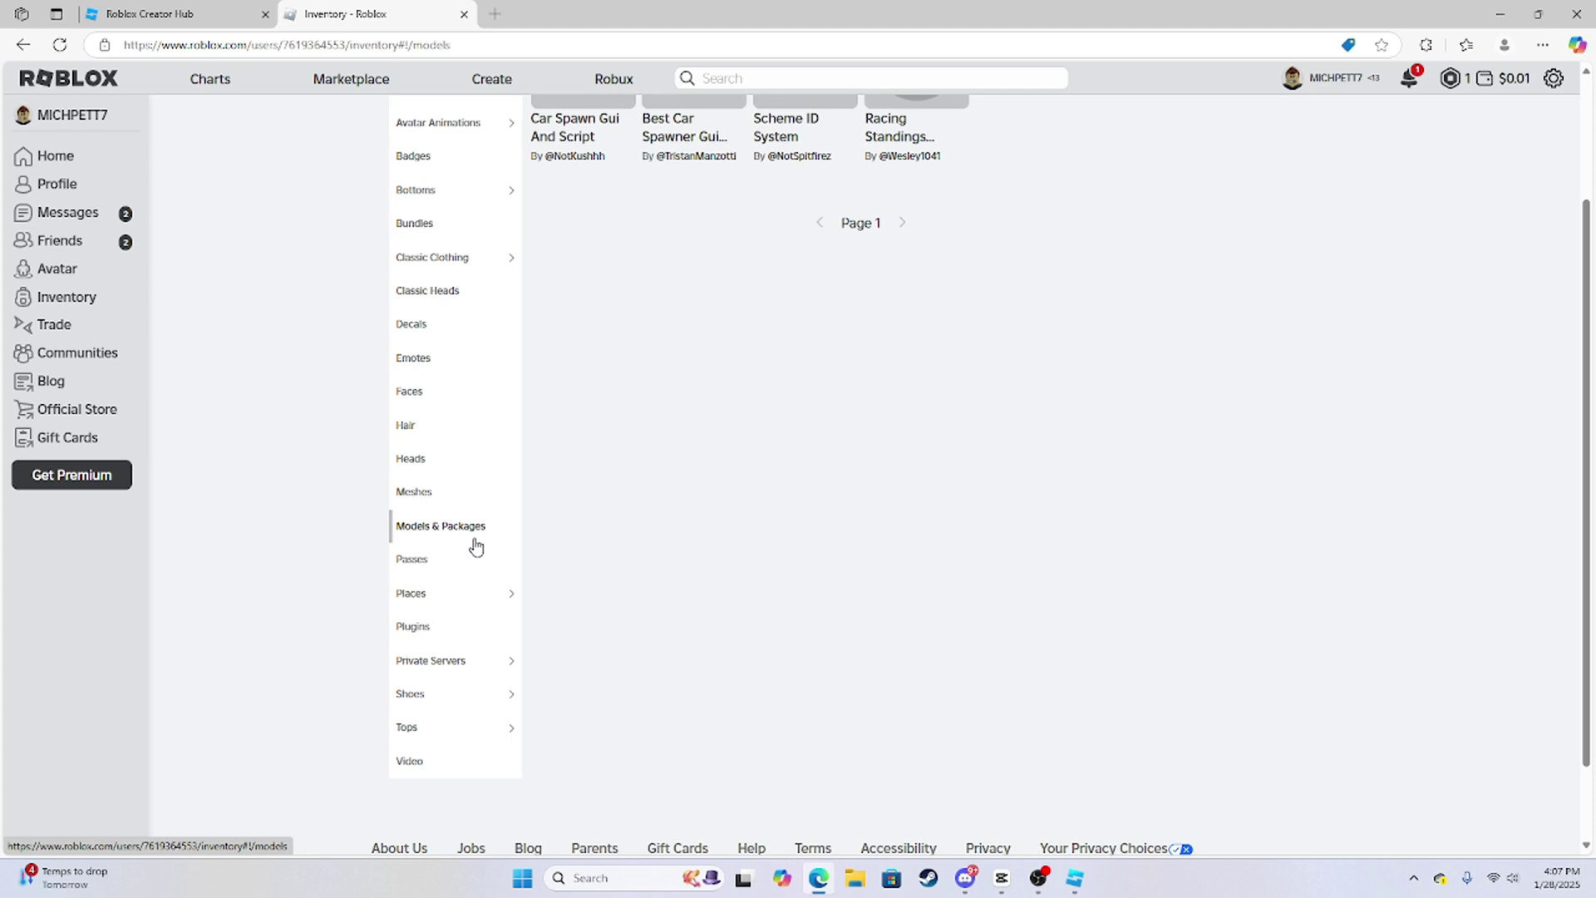
pyautogui.scroll(2, 931, 554)
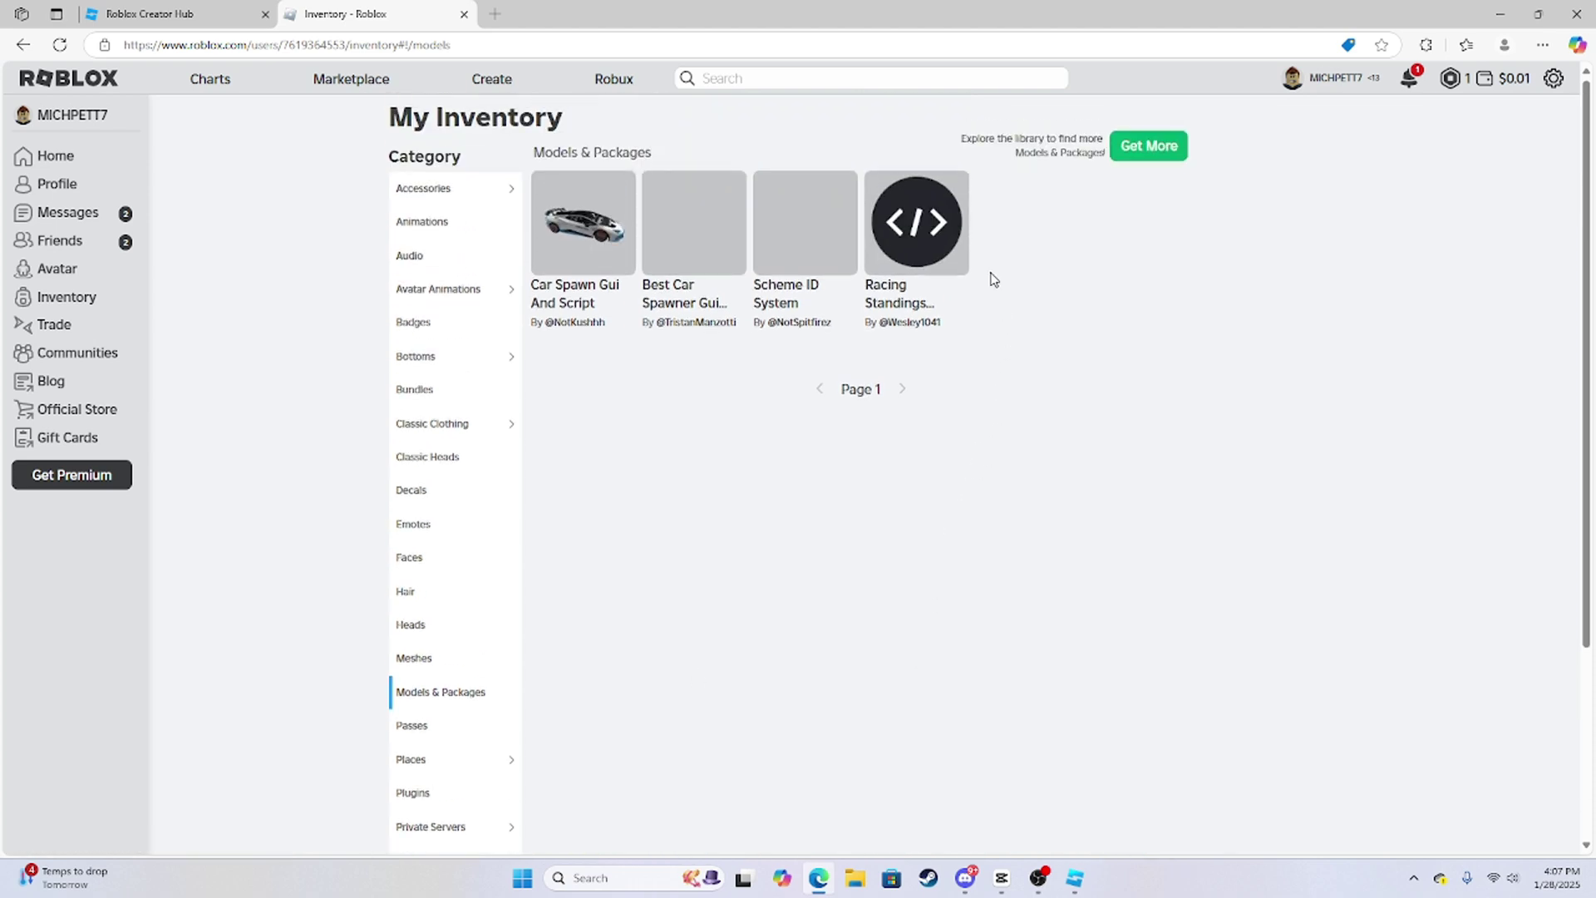
pyautogui.click(805, 228)
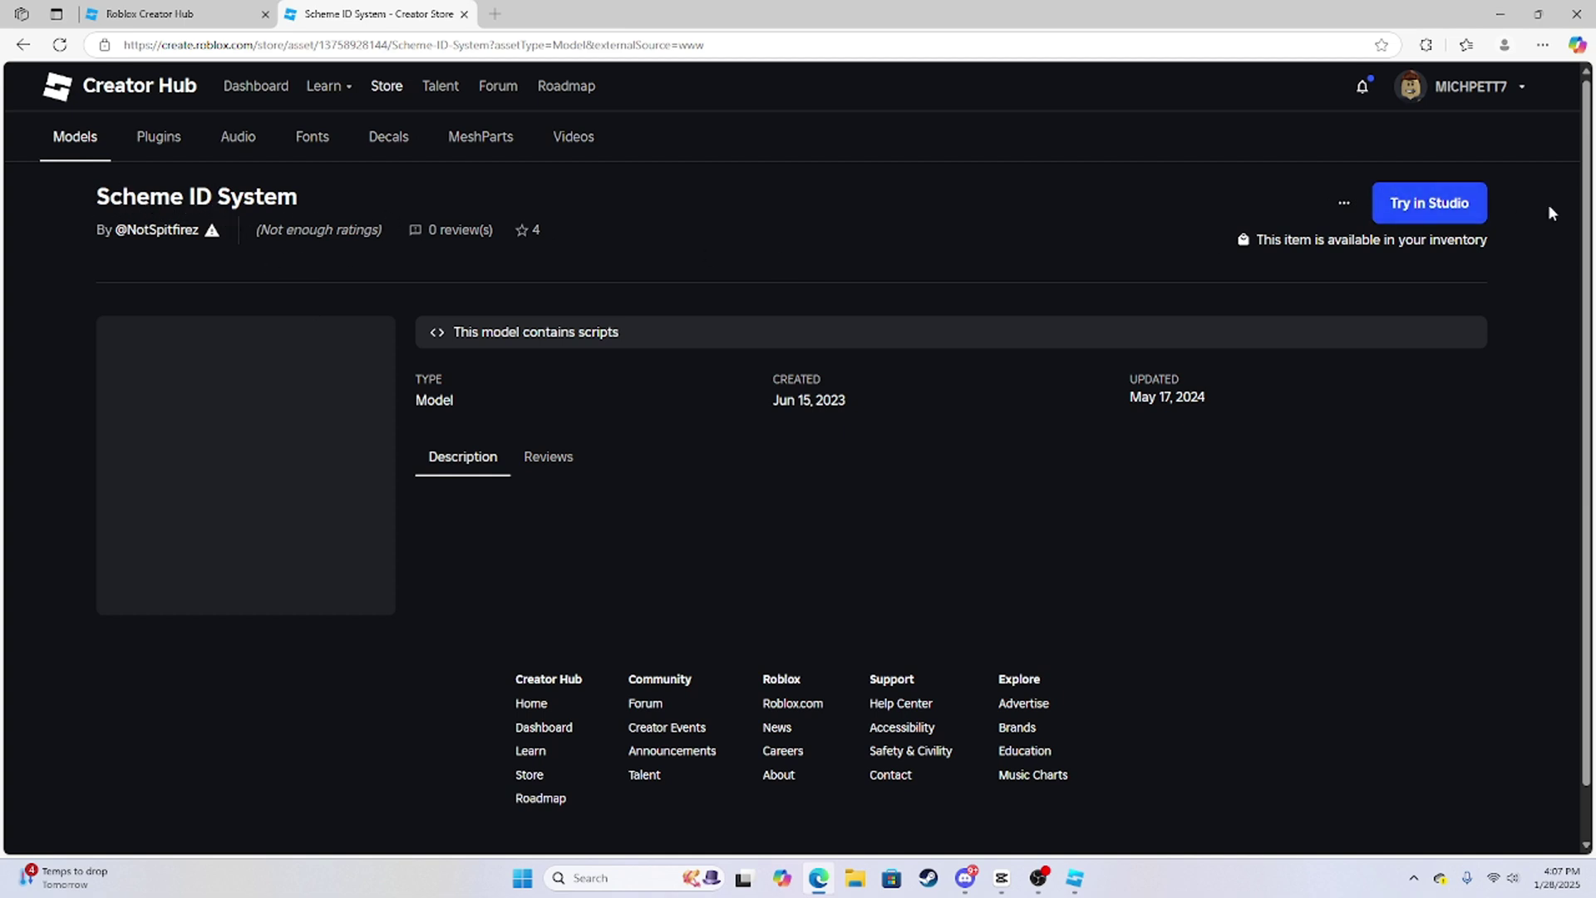
pyautogui.click(1438, 212)
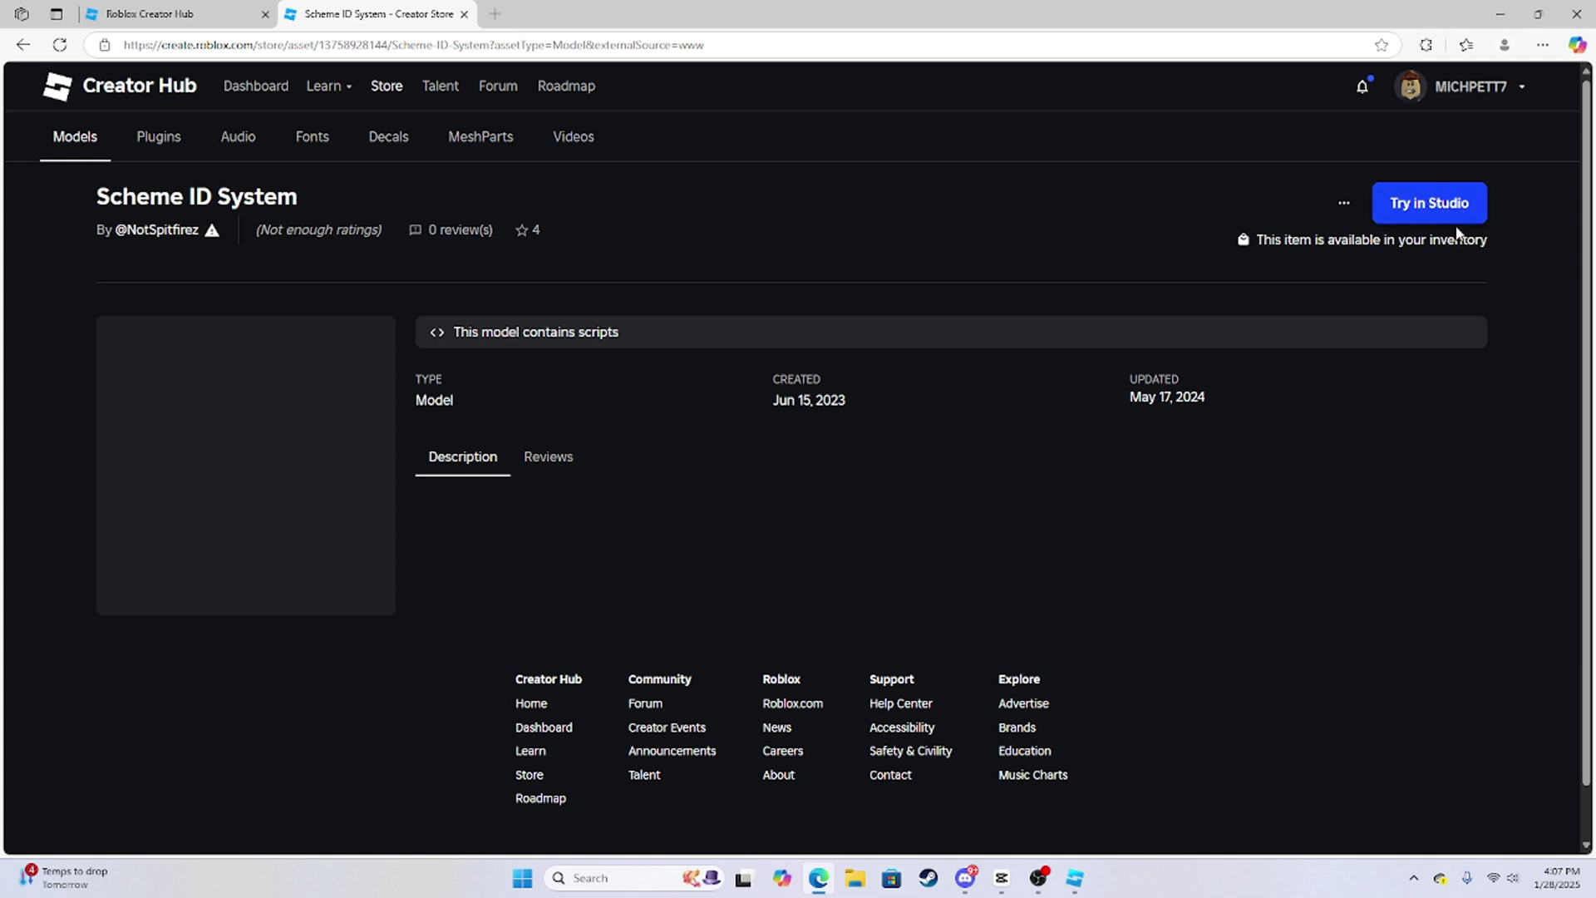
pyautogui.click(1075, 878)
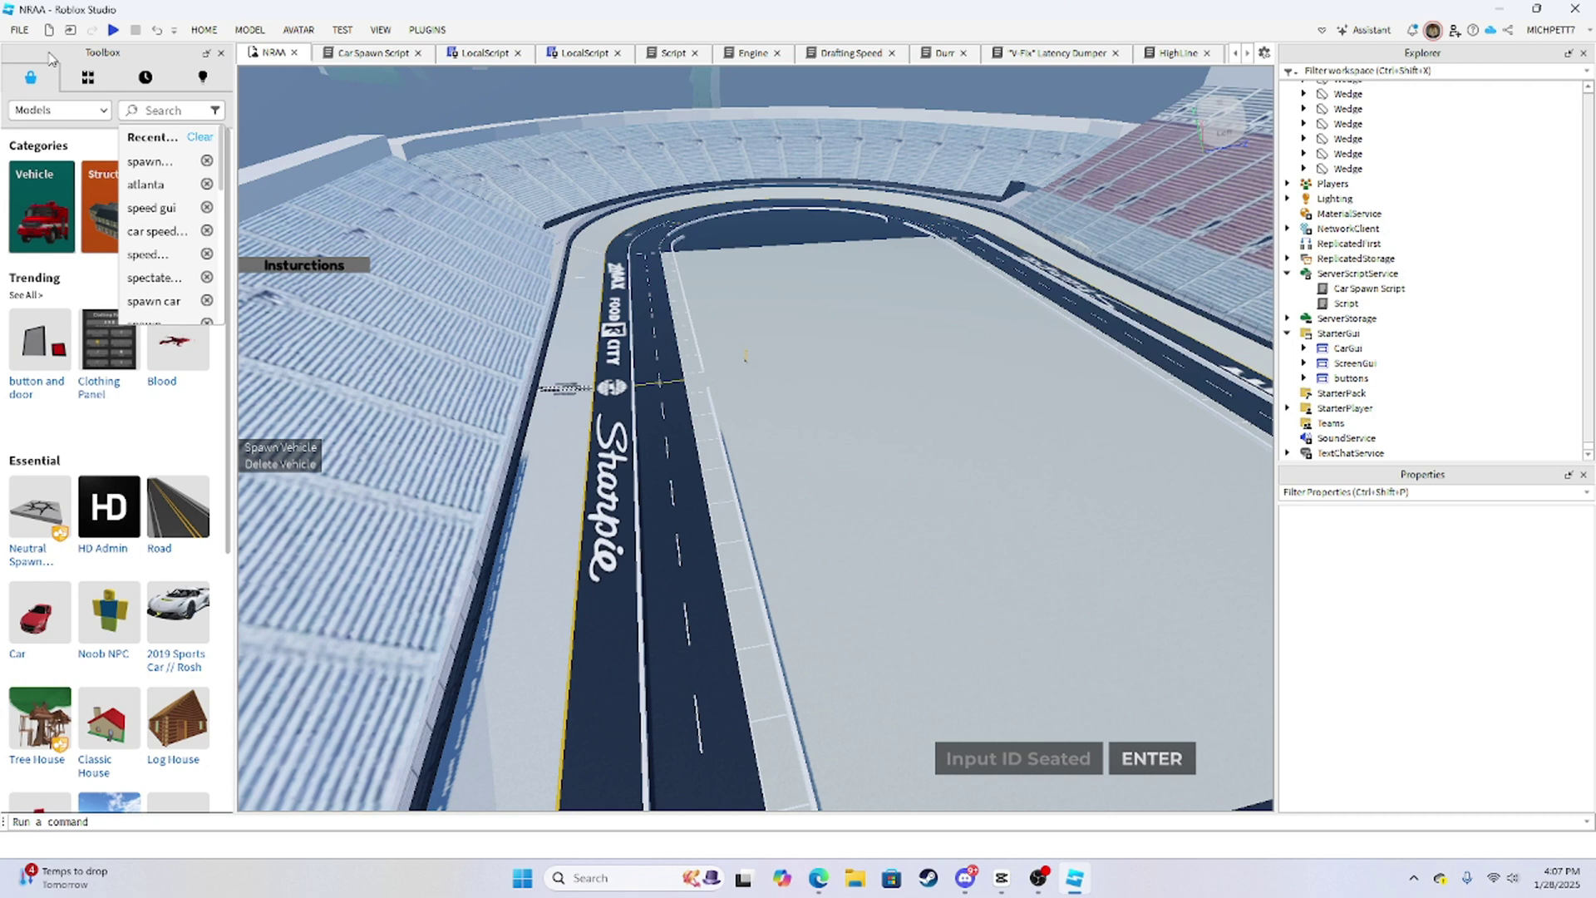
# Insert the Scheme ID System model from the Toolbox inventory into the place and accept its included scripts.
pyautogui.click(102, 79)
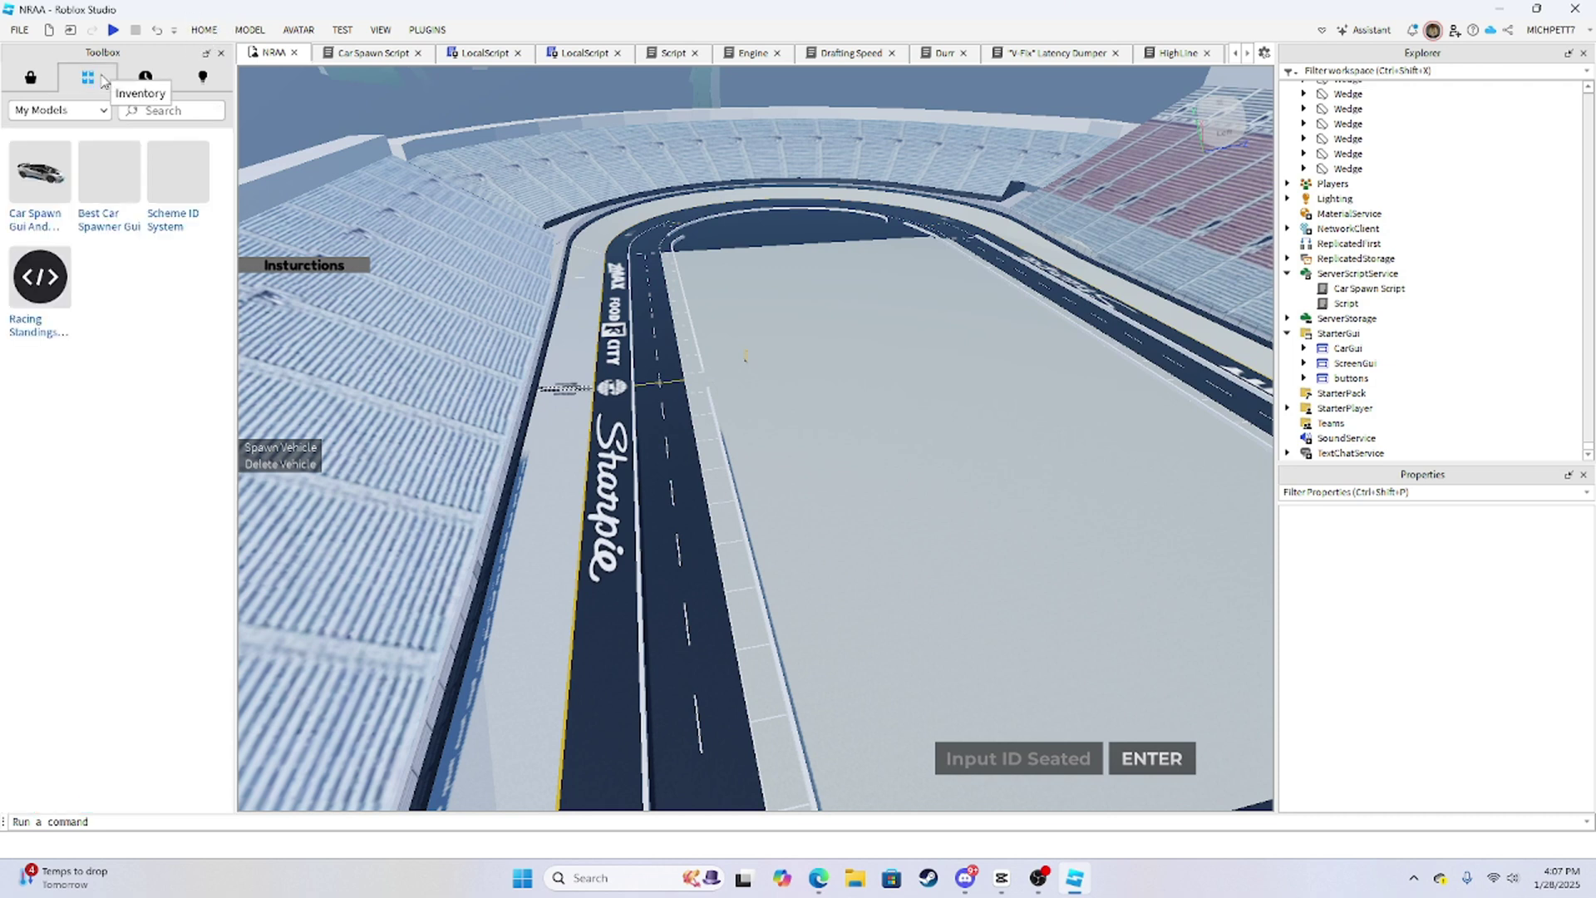
pyautogui.moveTo(379, 216); pyautogui.dragTo(414, 194, button='right')
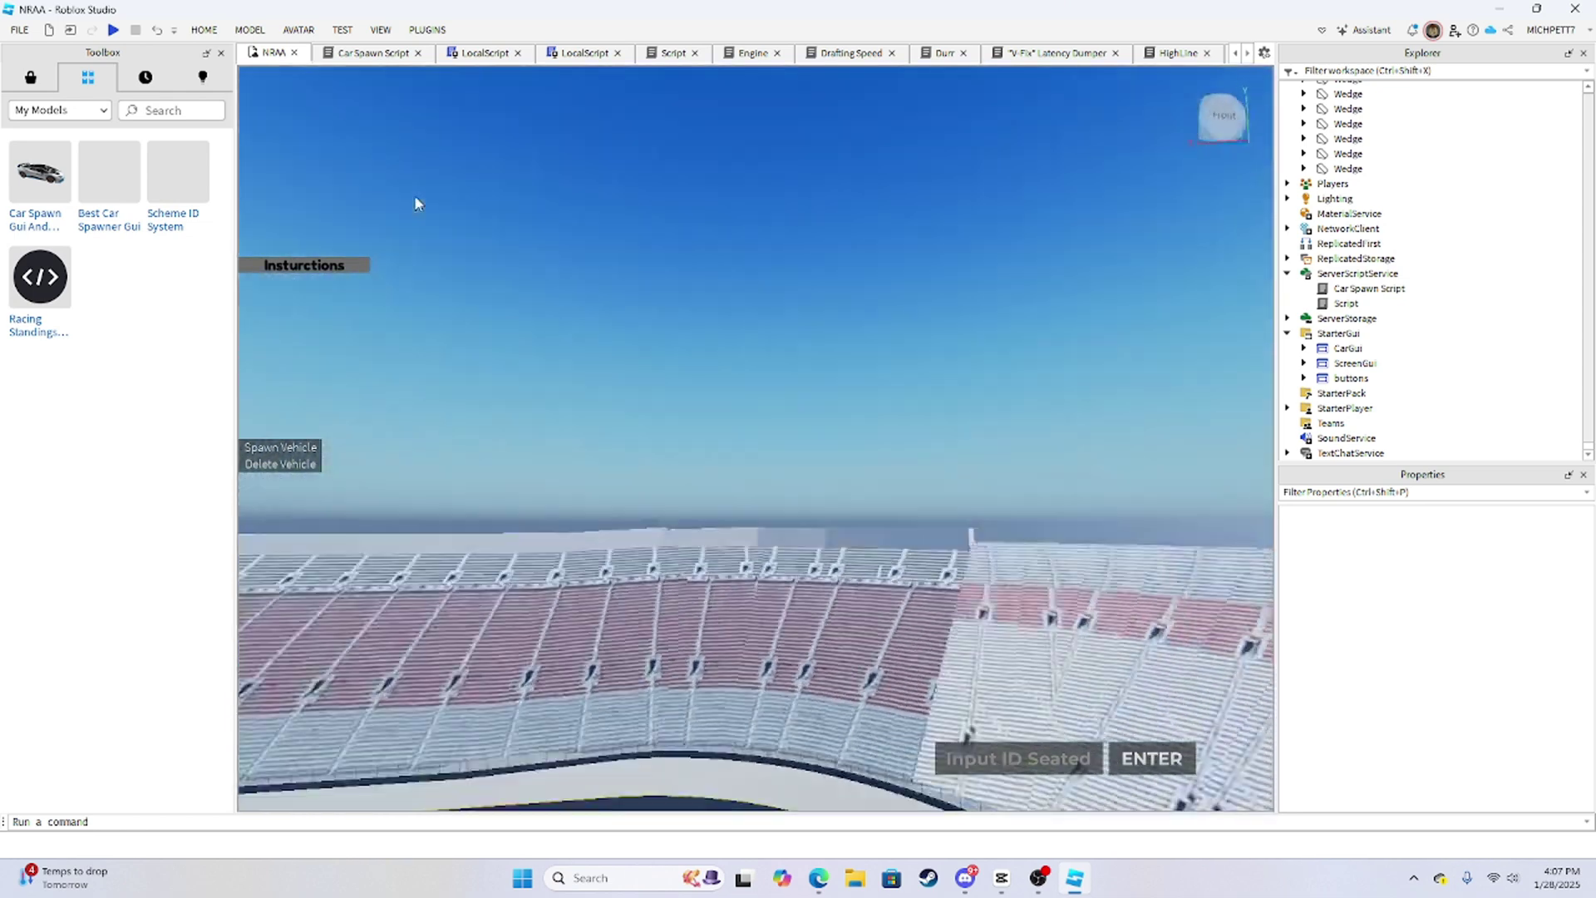
pyautogui.click(177, 201)
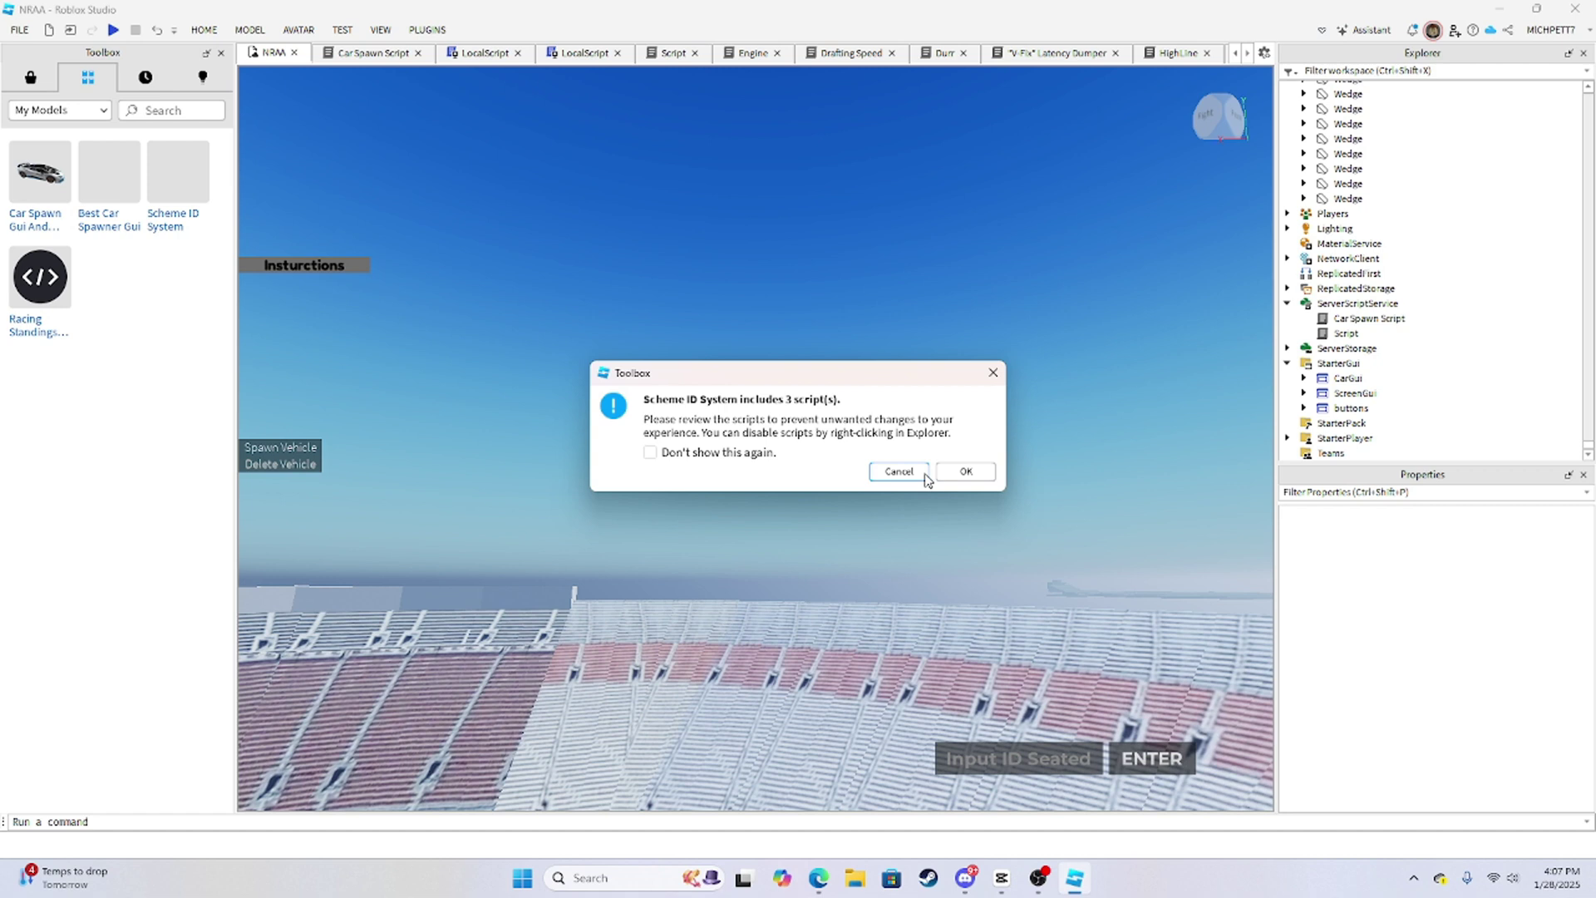
pyautogui.click(966, 472)
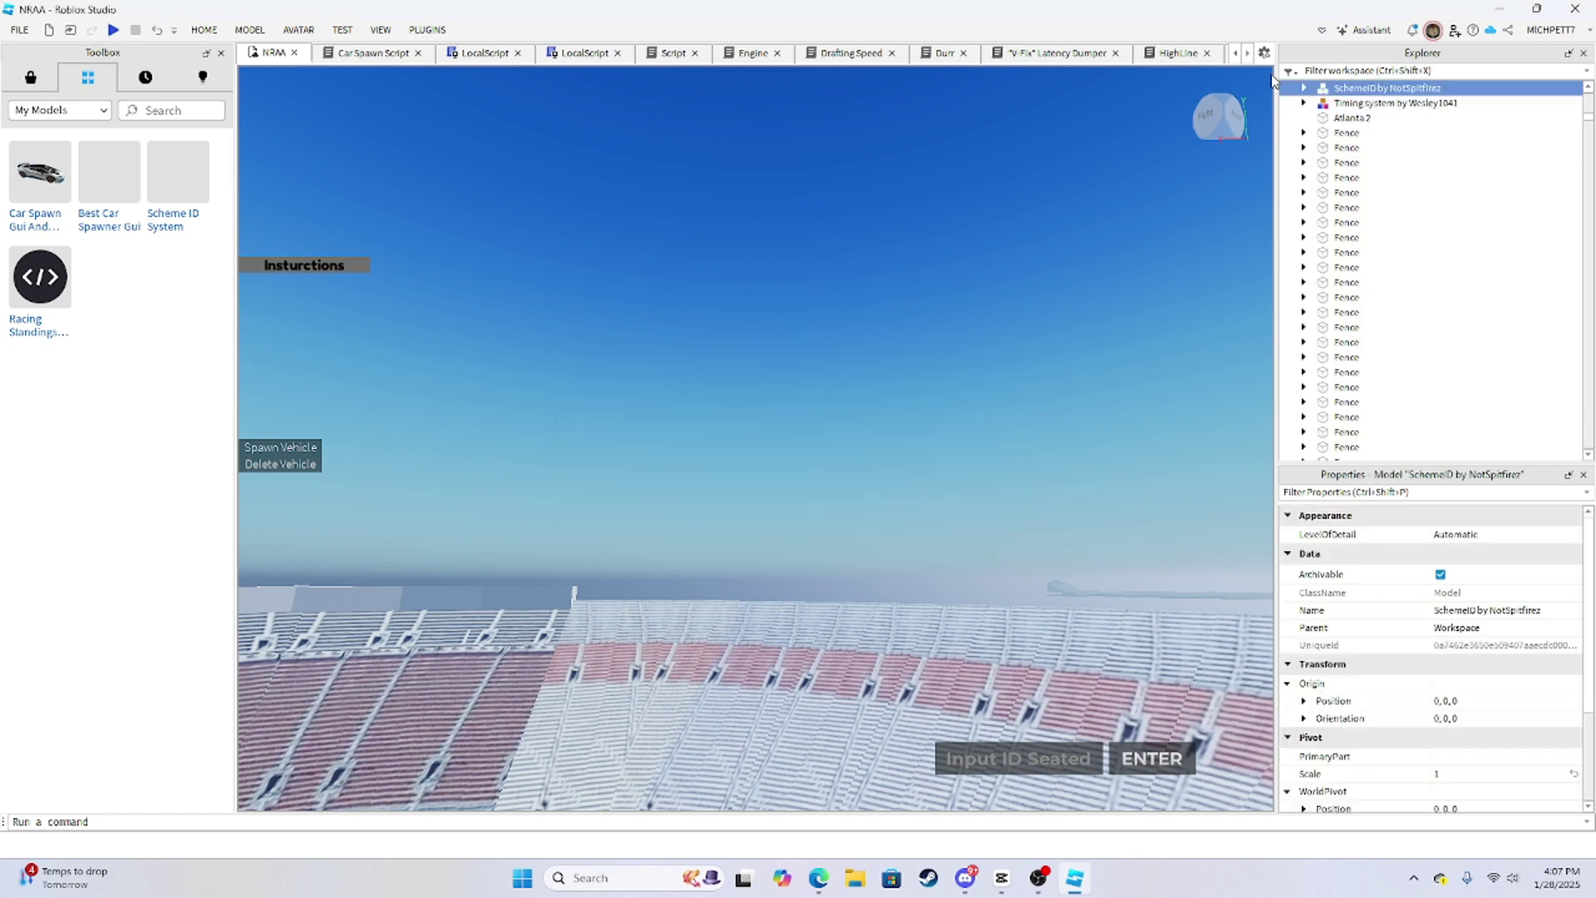
# Expand the inserted SchemeID model, delete its ReplicatedStorage folder and undo that deletion.
pyautogui.click(1303, 88)
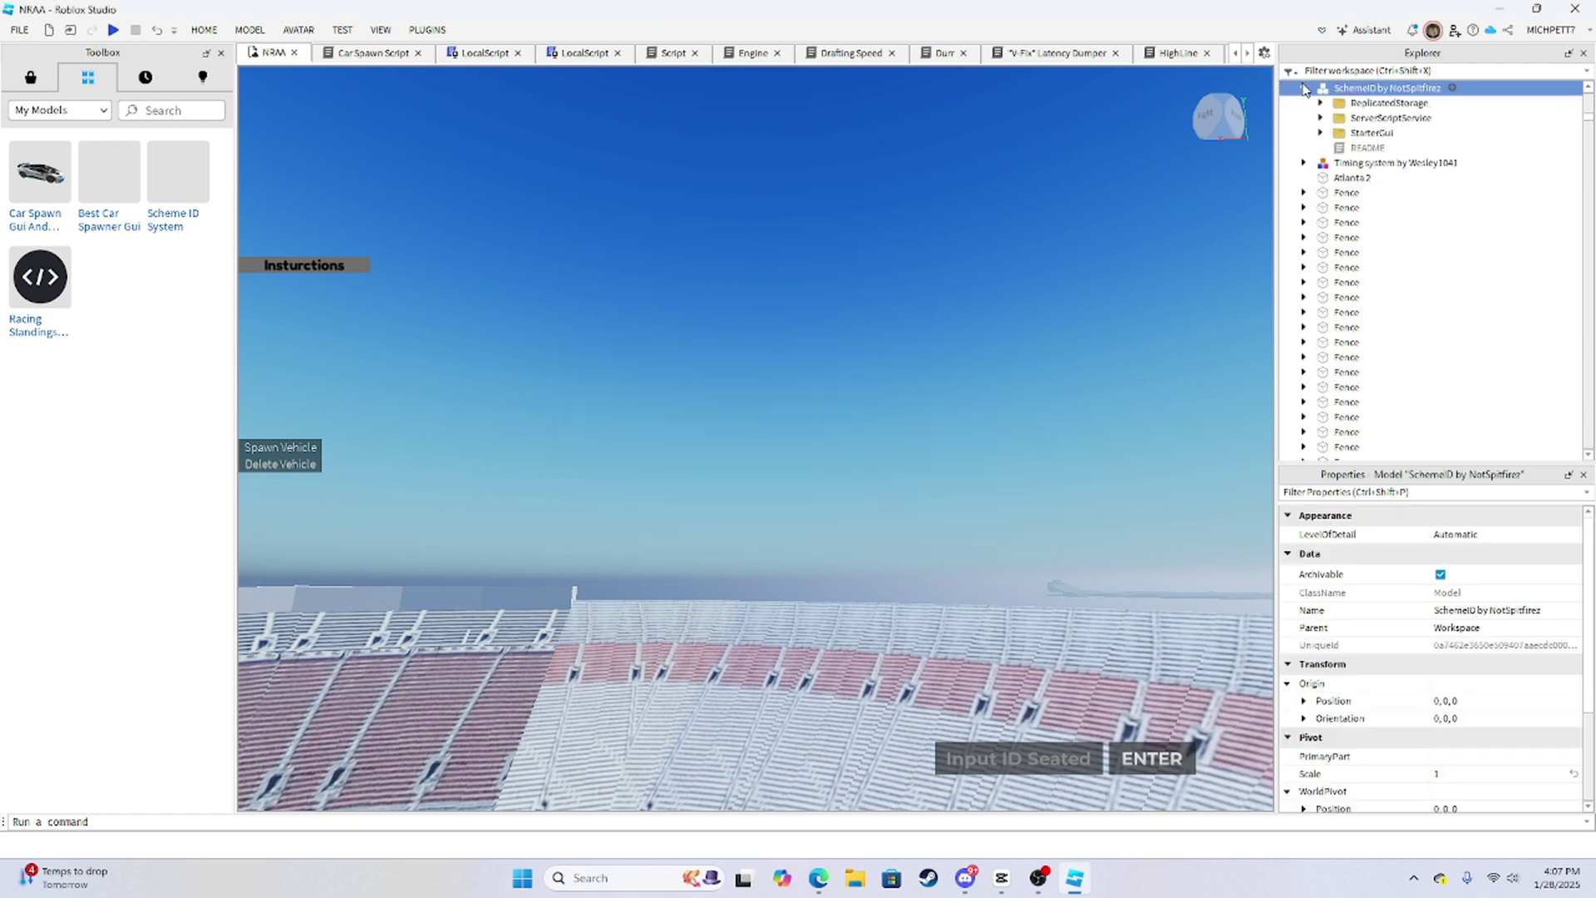
pyautogui.click(1385, 103)
pyautogui.press('Delete')
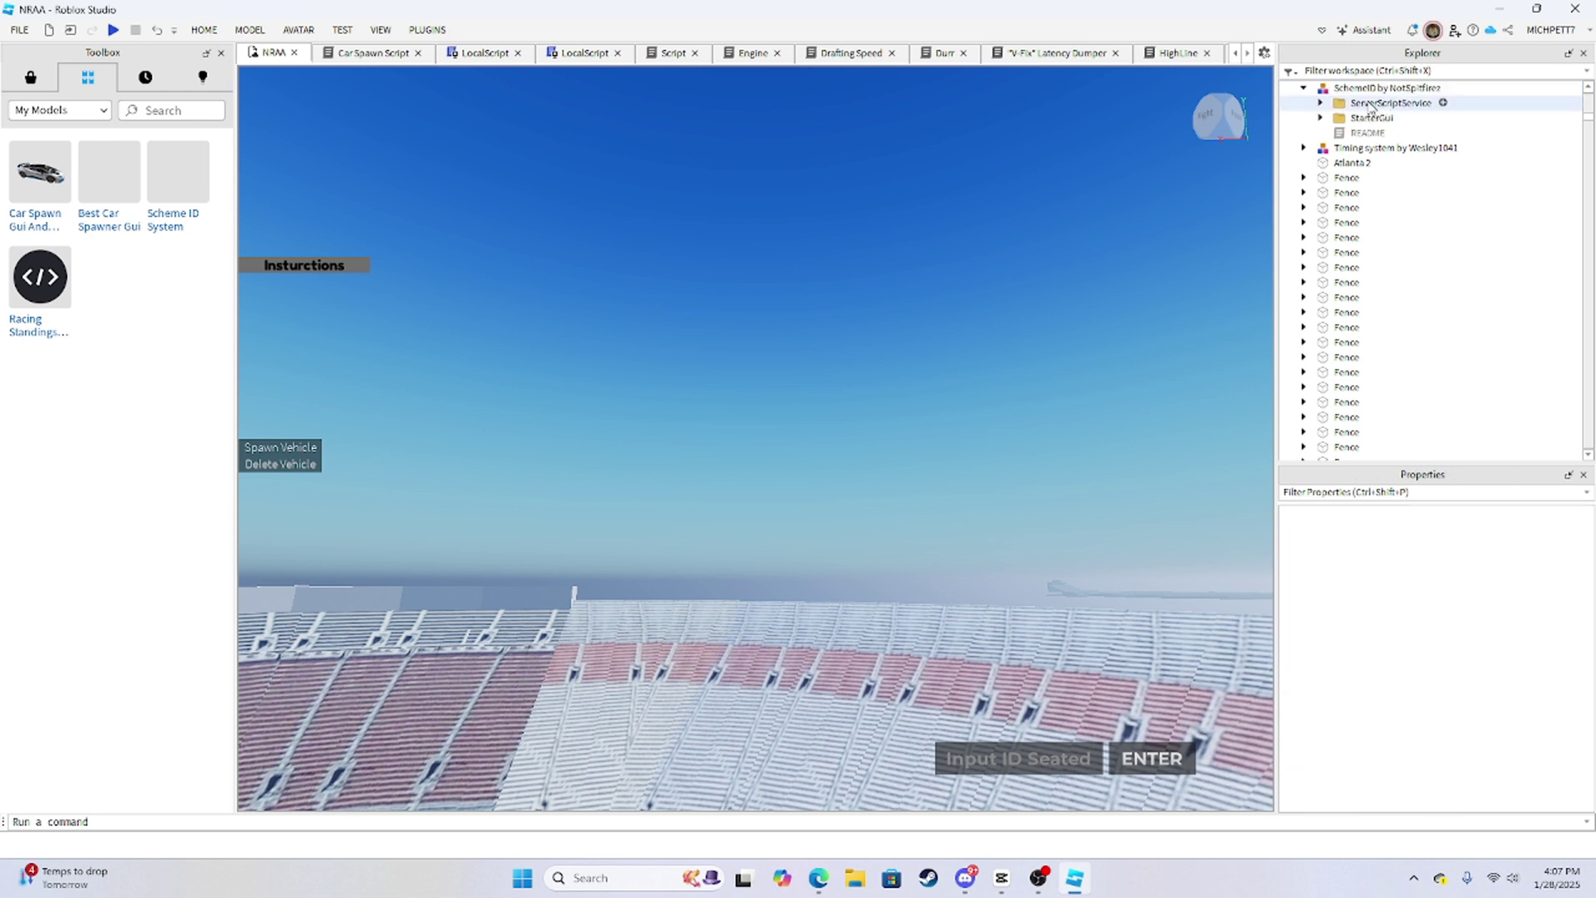
pyautogui.hotkey('ctrl', 'z')
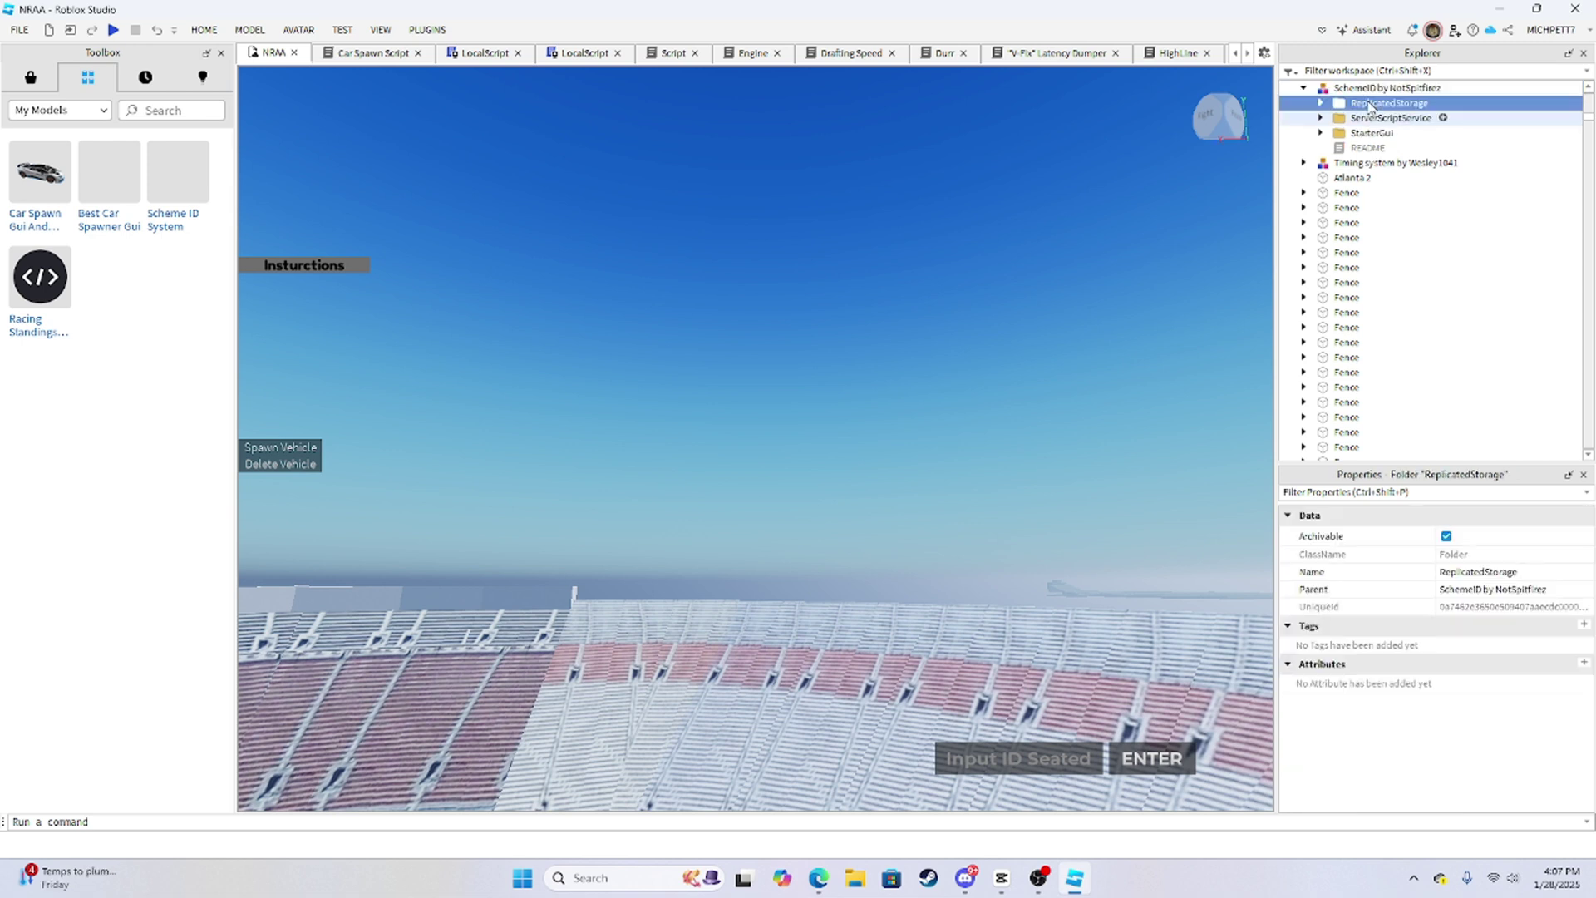
# Ungroup the ReplicatedStorage folder inside the inserted SchemeID model.
pyautogui.click(1320, 103)
pyautogui.rightClick(1358, 105)
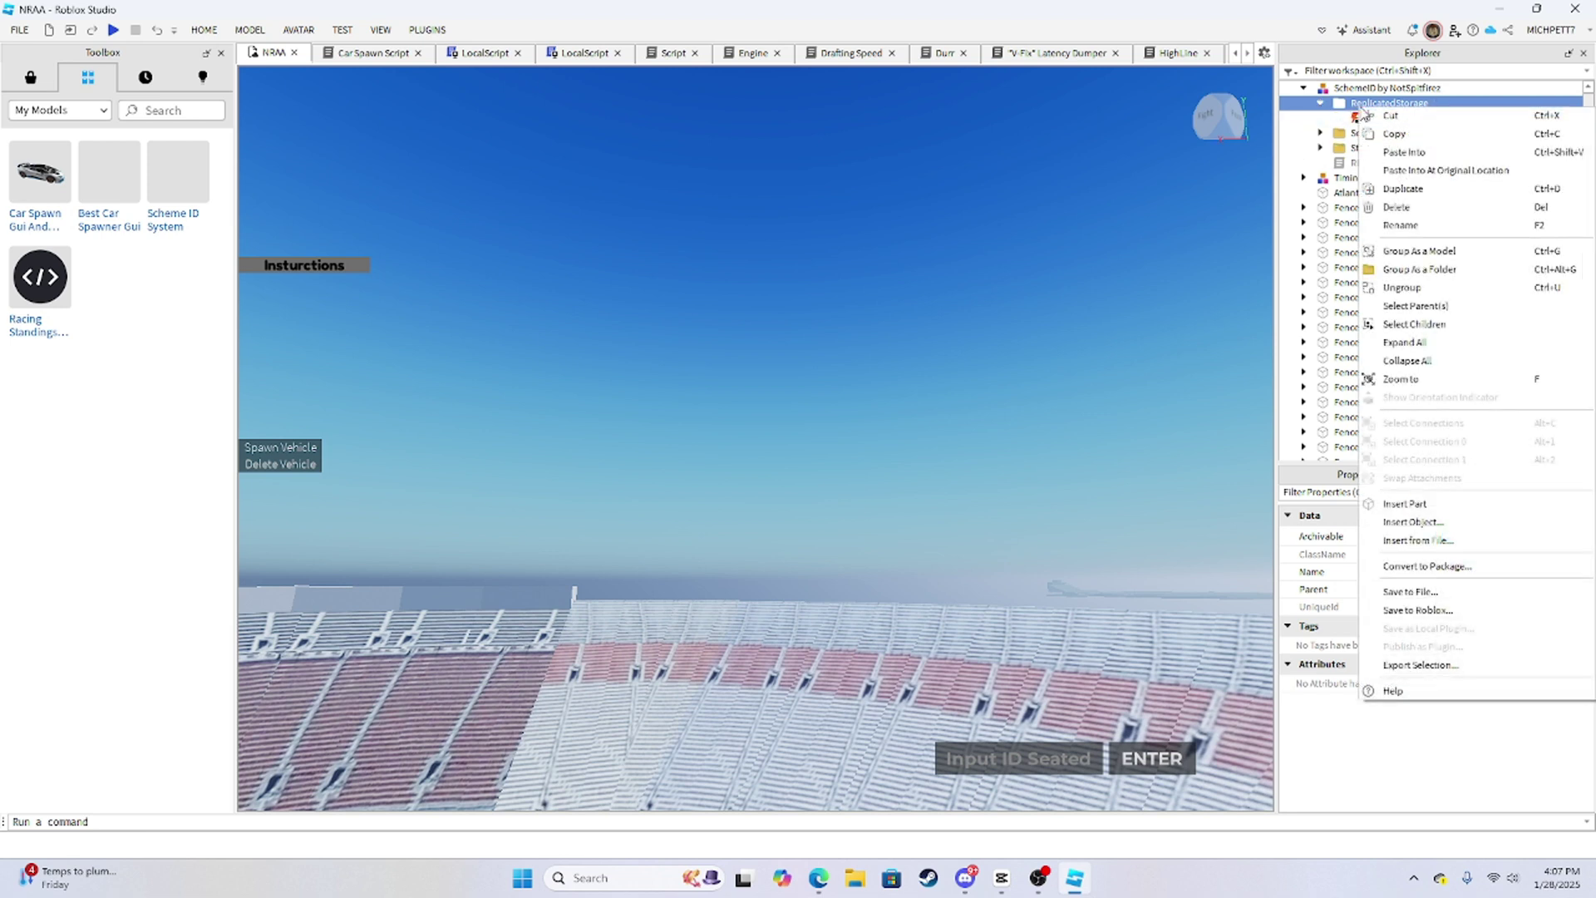
pyautogui.click(1413, 288)
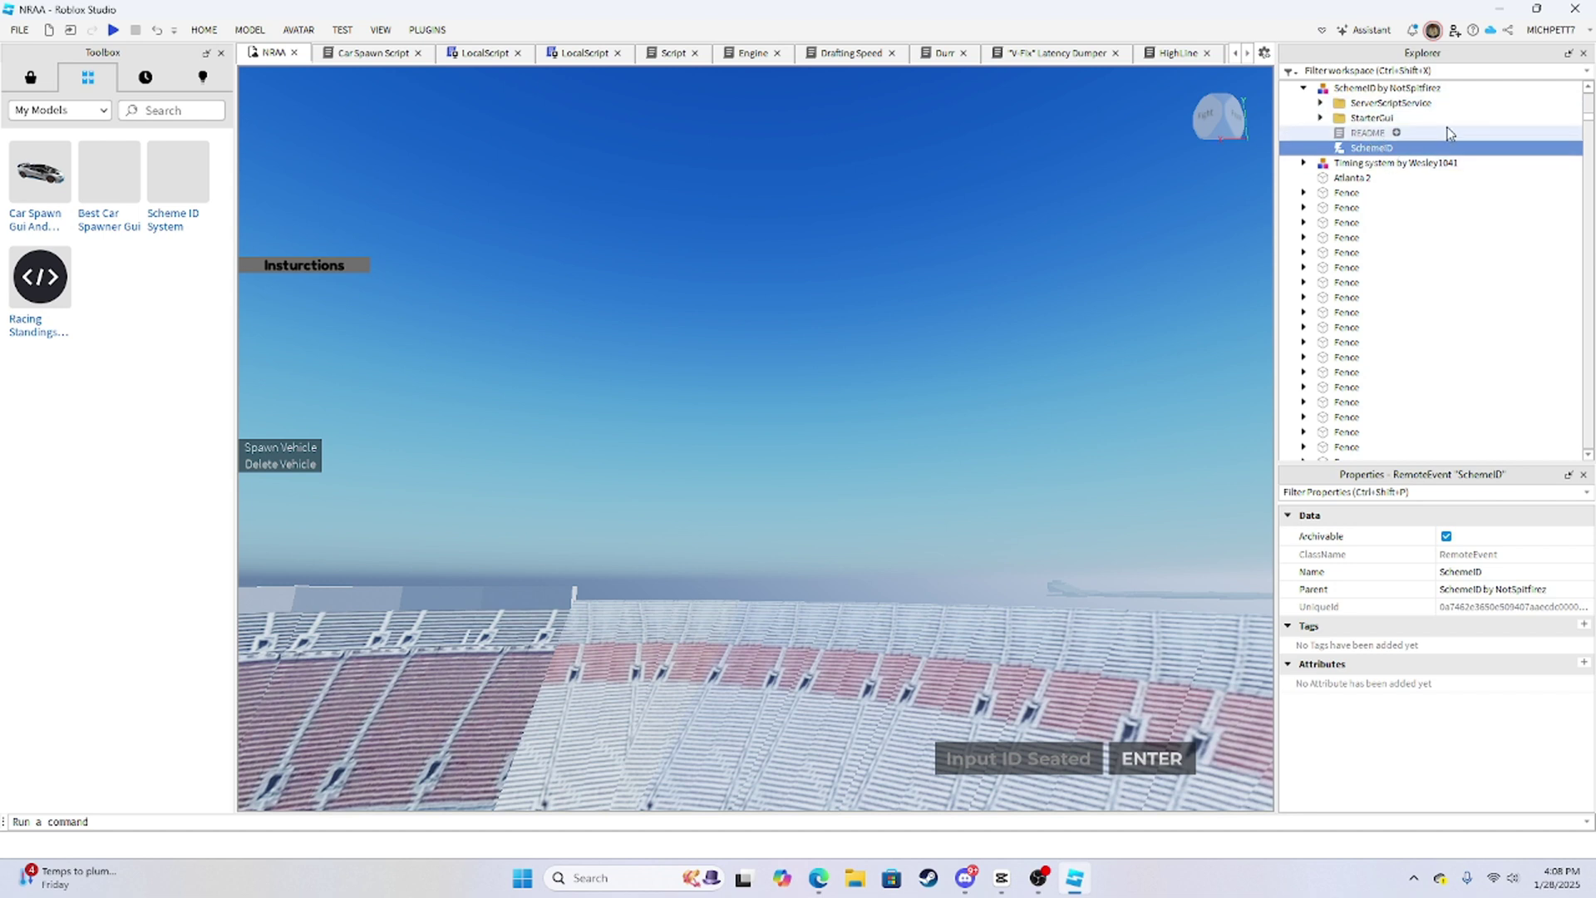
# Delete the ungrouped SchemeID remote event and the whole inserted SchemeID model from the workspace.
pyautogui.press('Delete')
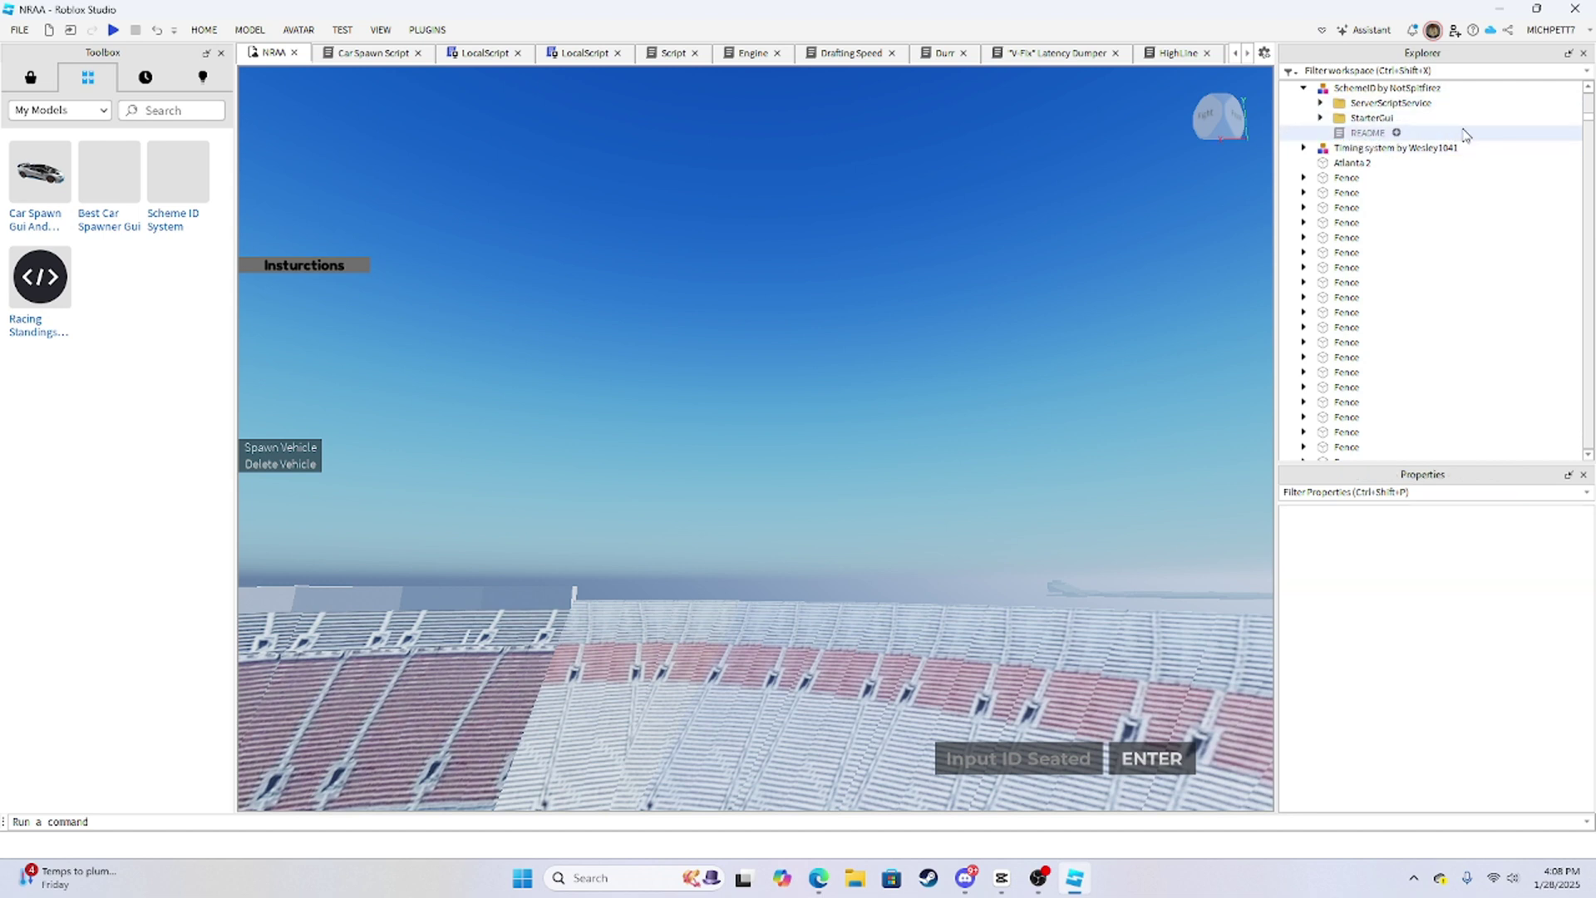
pyautogui.click(1488, 93)
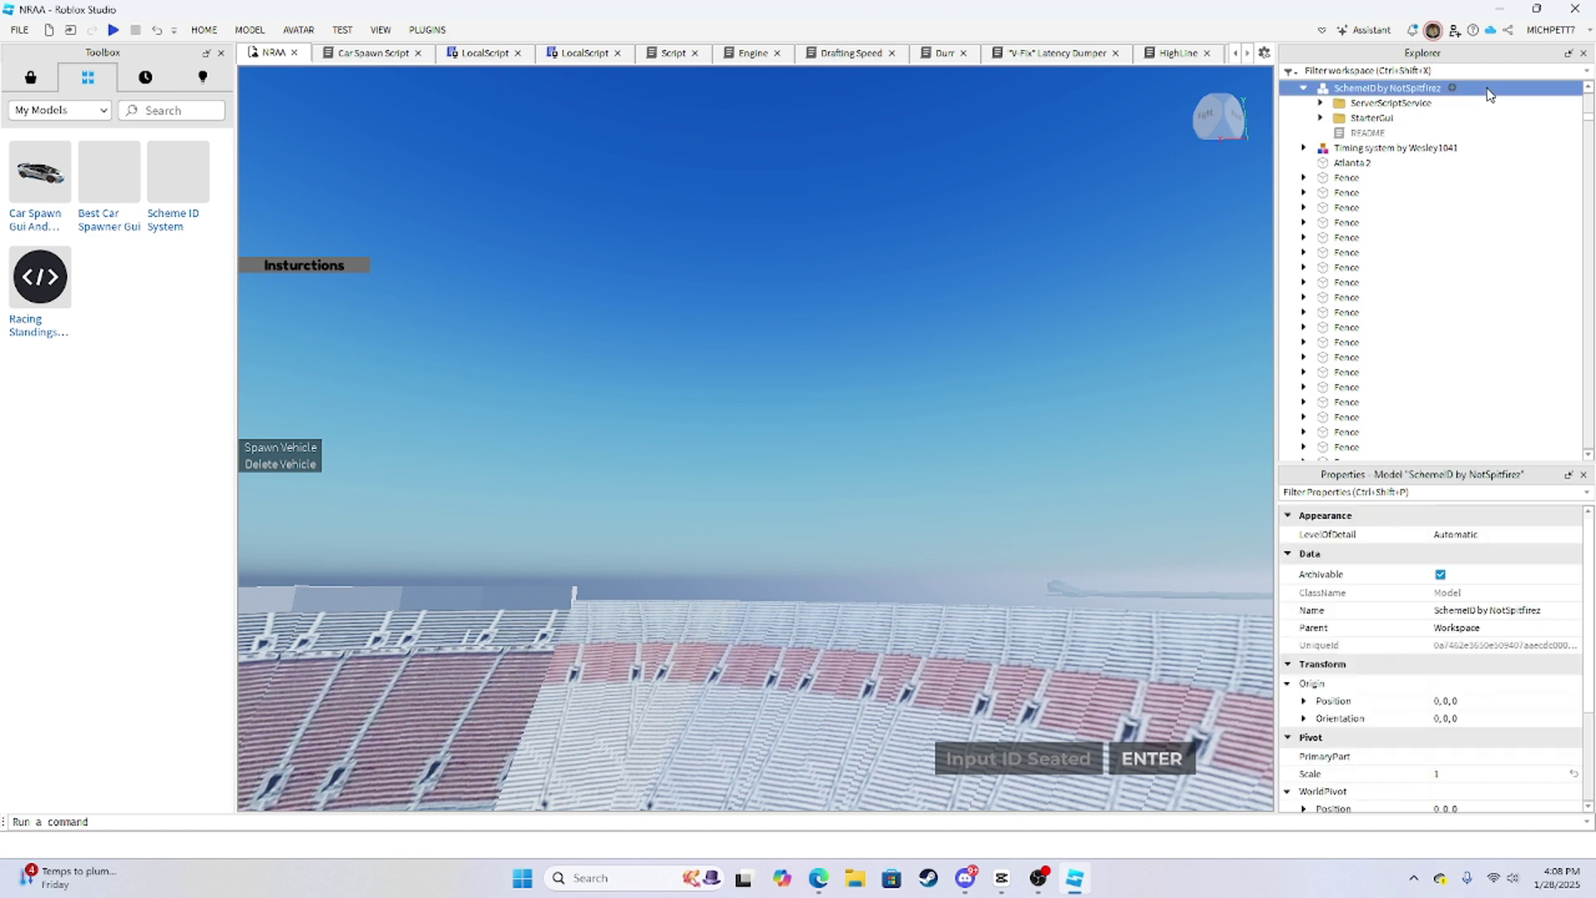
pyautogui.press('Delete')
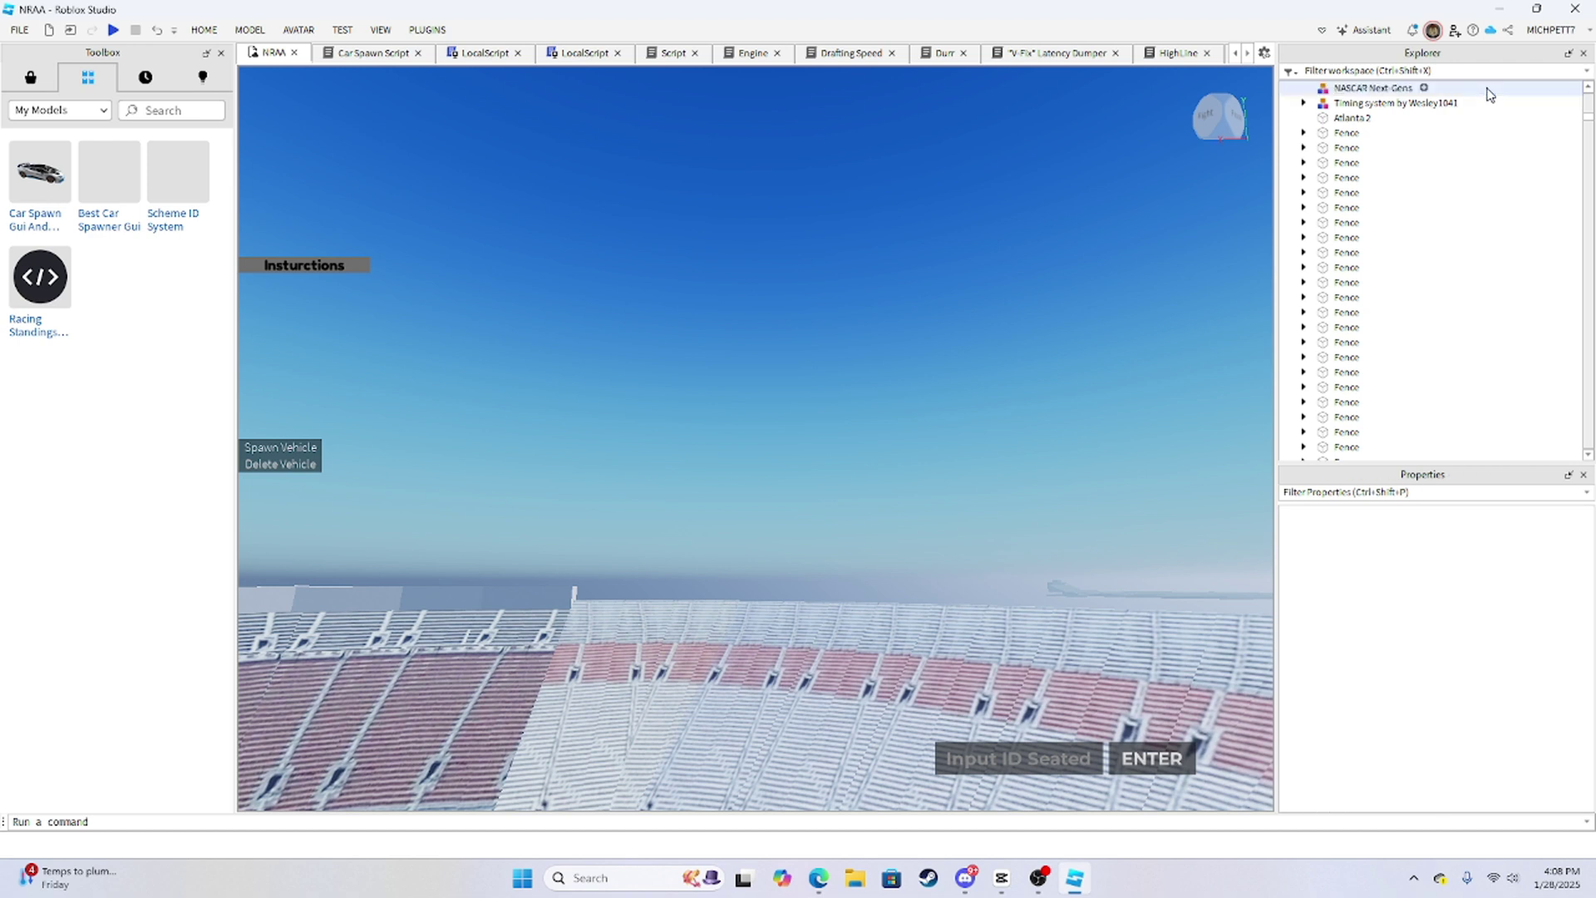
# Start a play test of the racetrack place.
pyautogui.scroll(-3, 1588, 133)
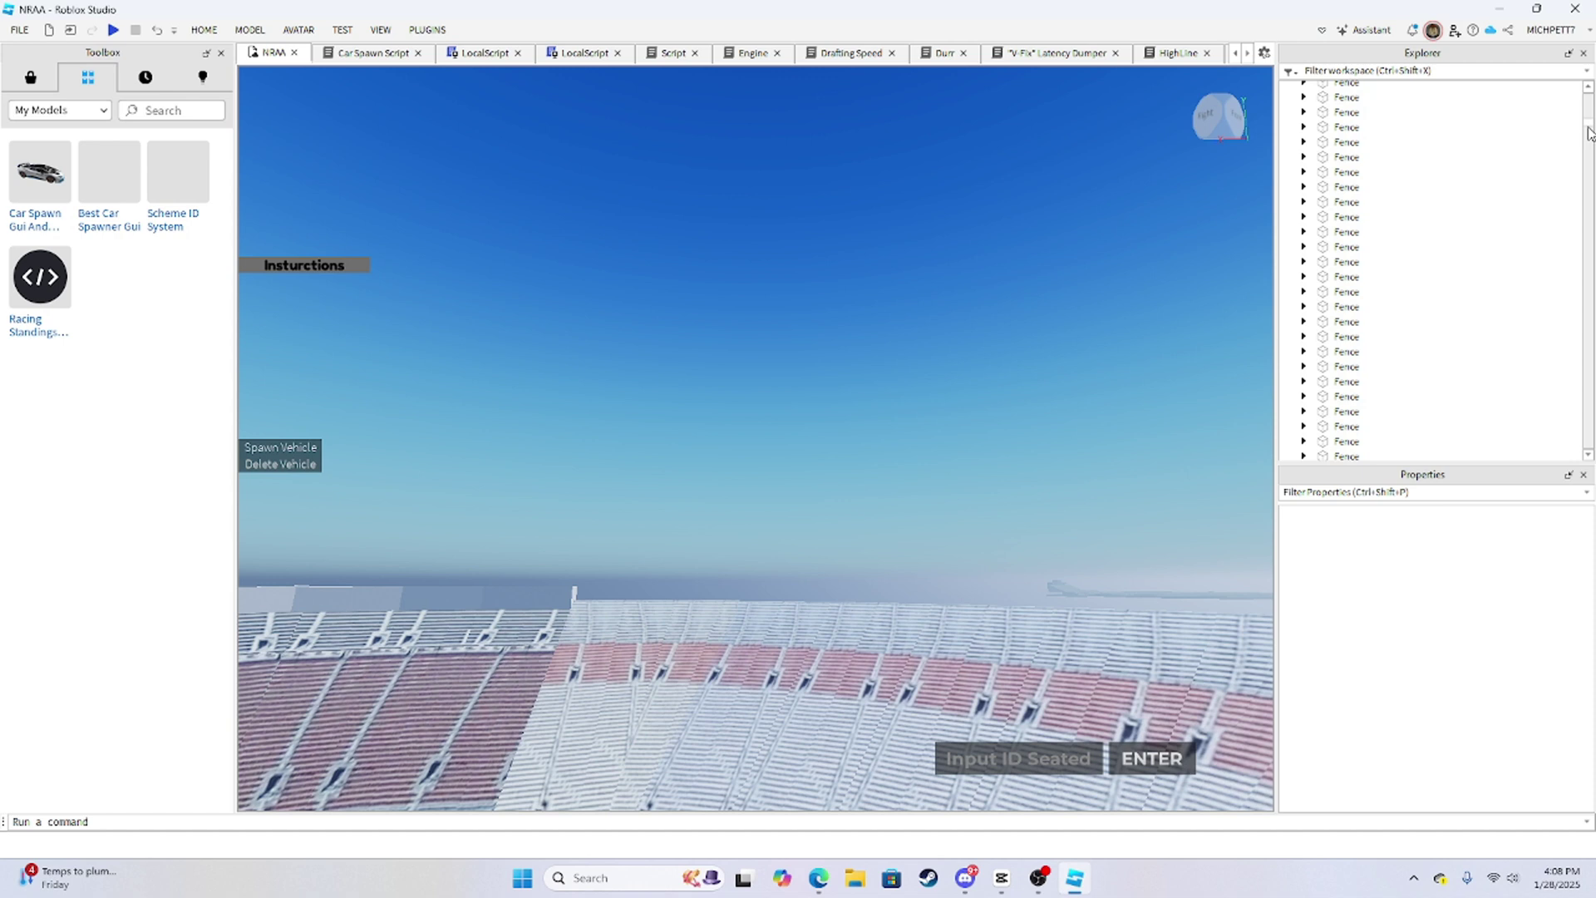
pyautogui.moveTo(1588, 124); pyautogui.dragTo(1588, 457)
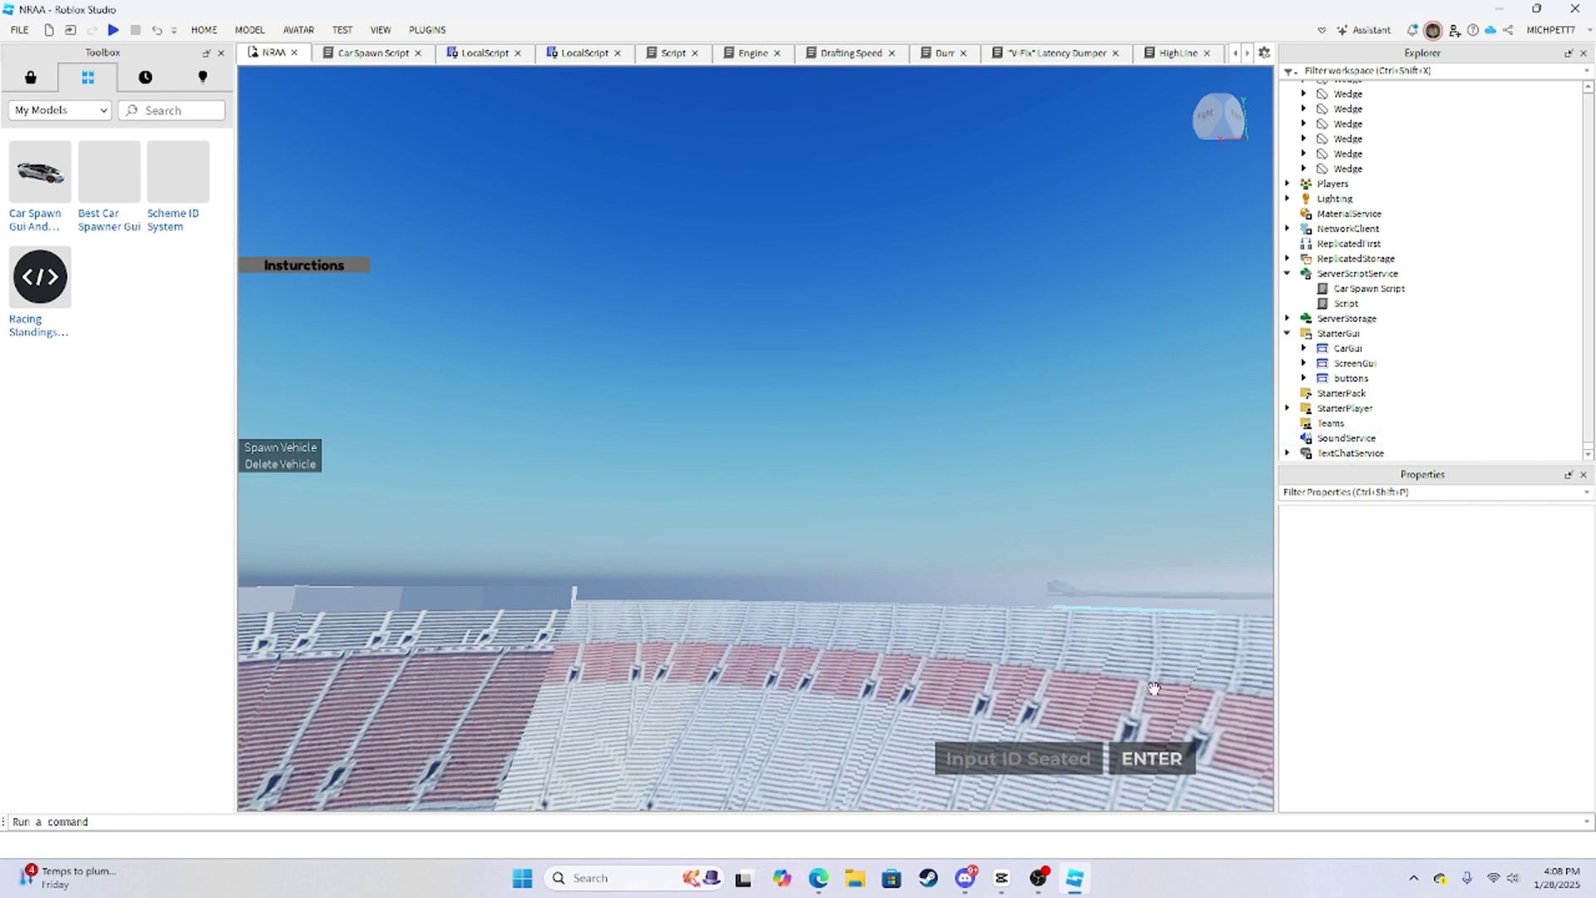
pyautogui.moveTo(1054, 684); pyautogui.dragTo(1062, 440, button='right')
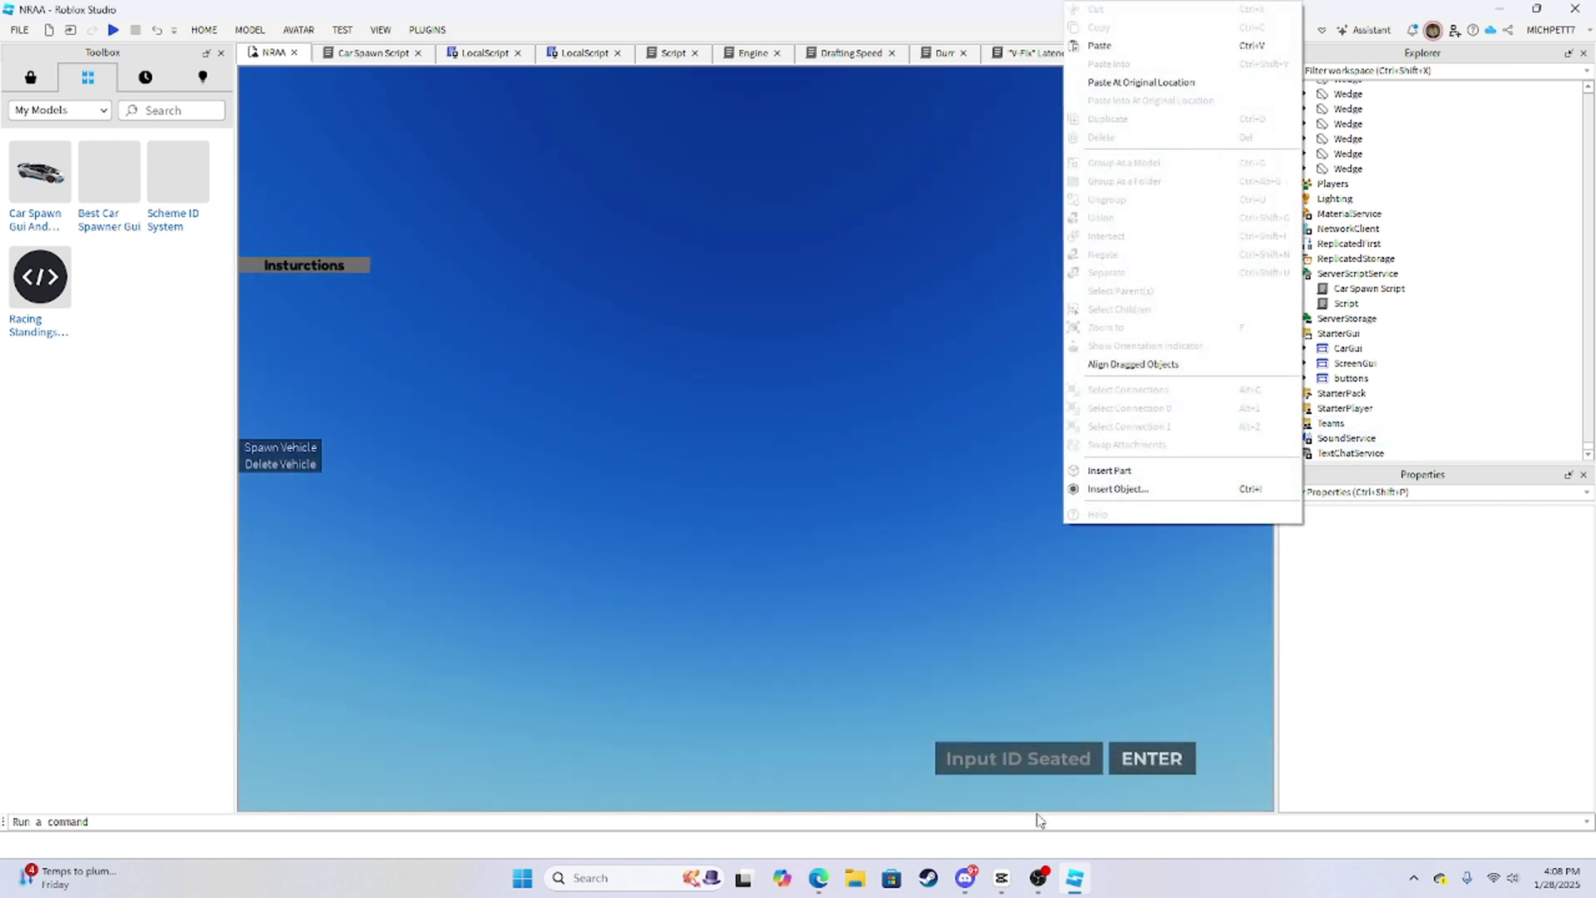
pyautogui.click(932, 605)
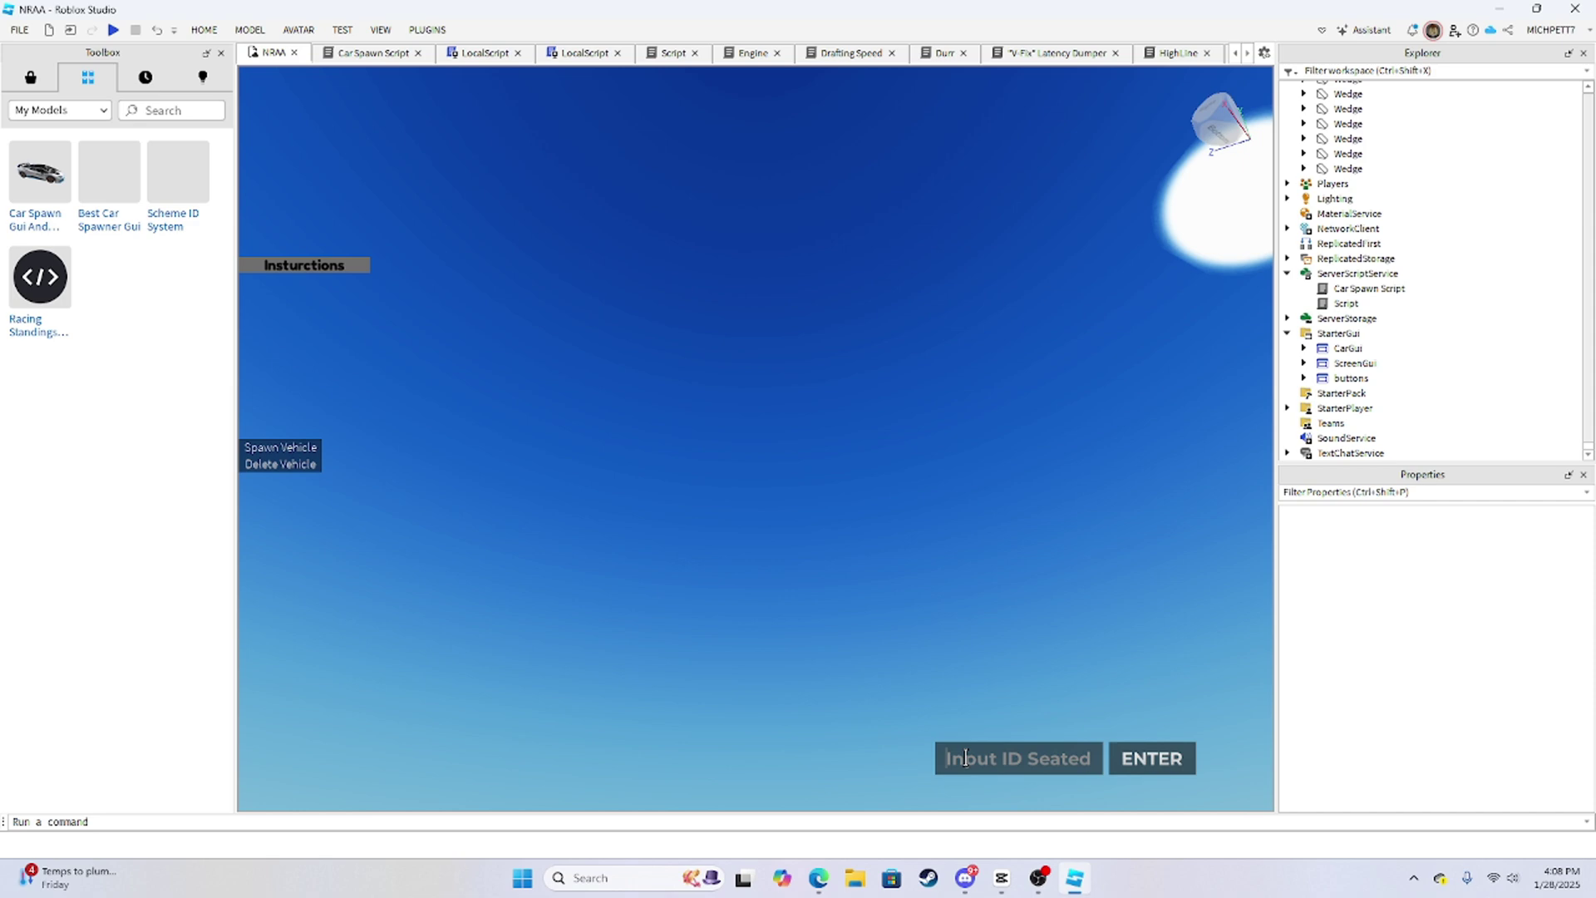
pyautogui.moveTo(994, 534); pyautogui.dragTo(856, 690, button='right')
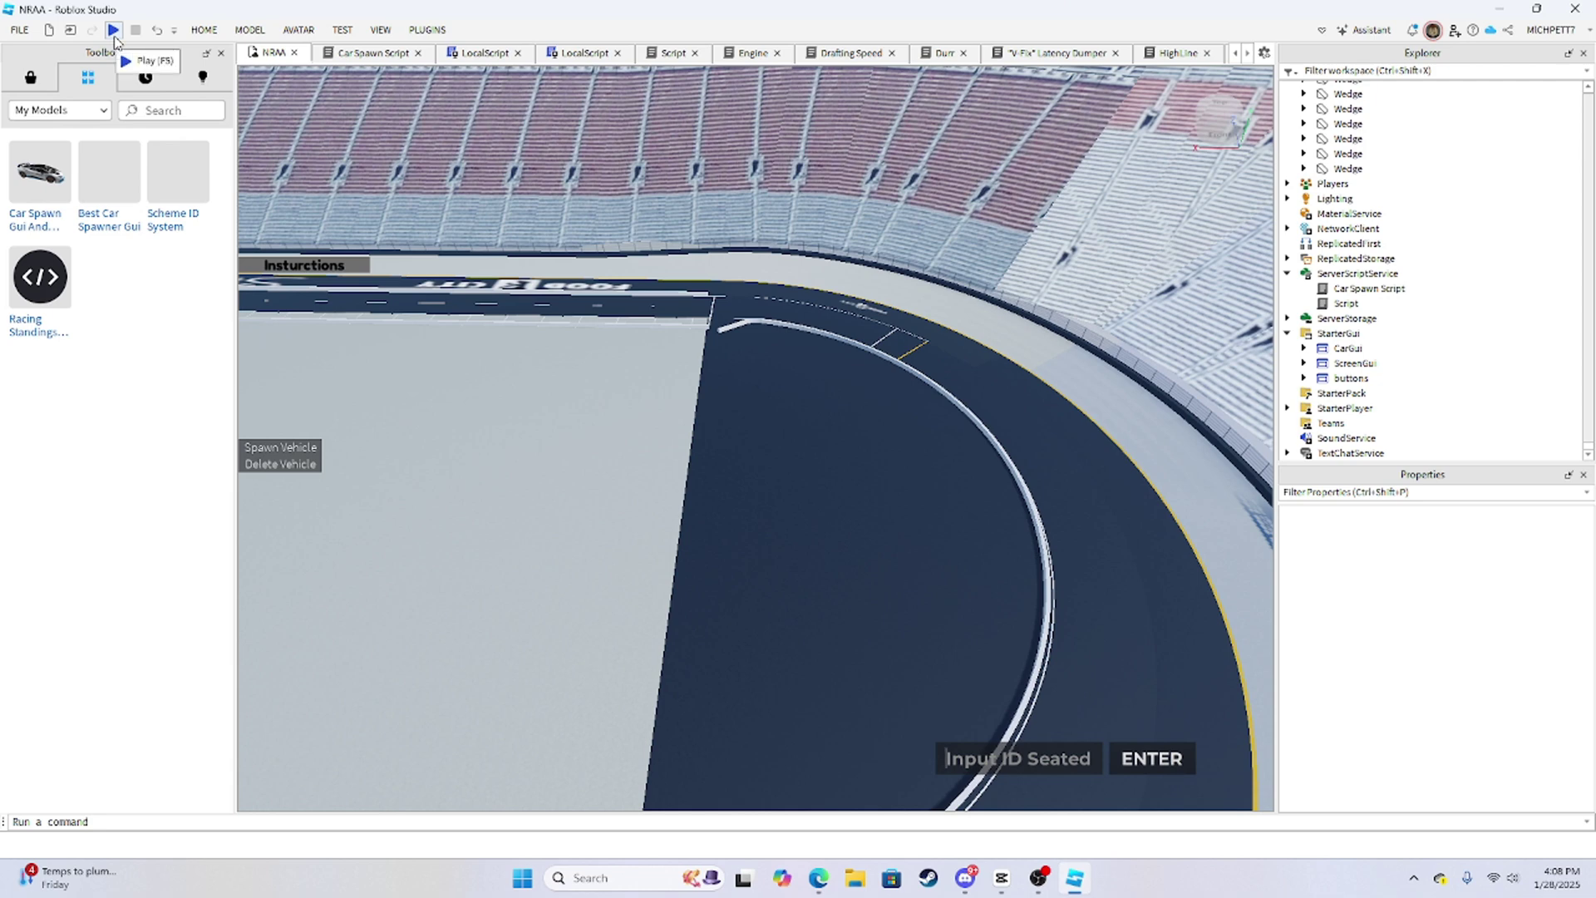
pyautogui.click(113, 37)
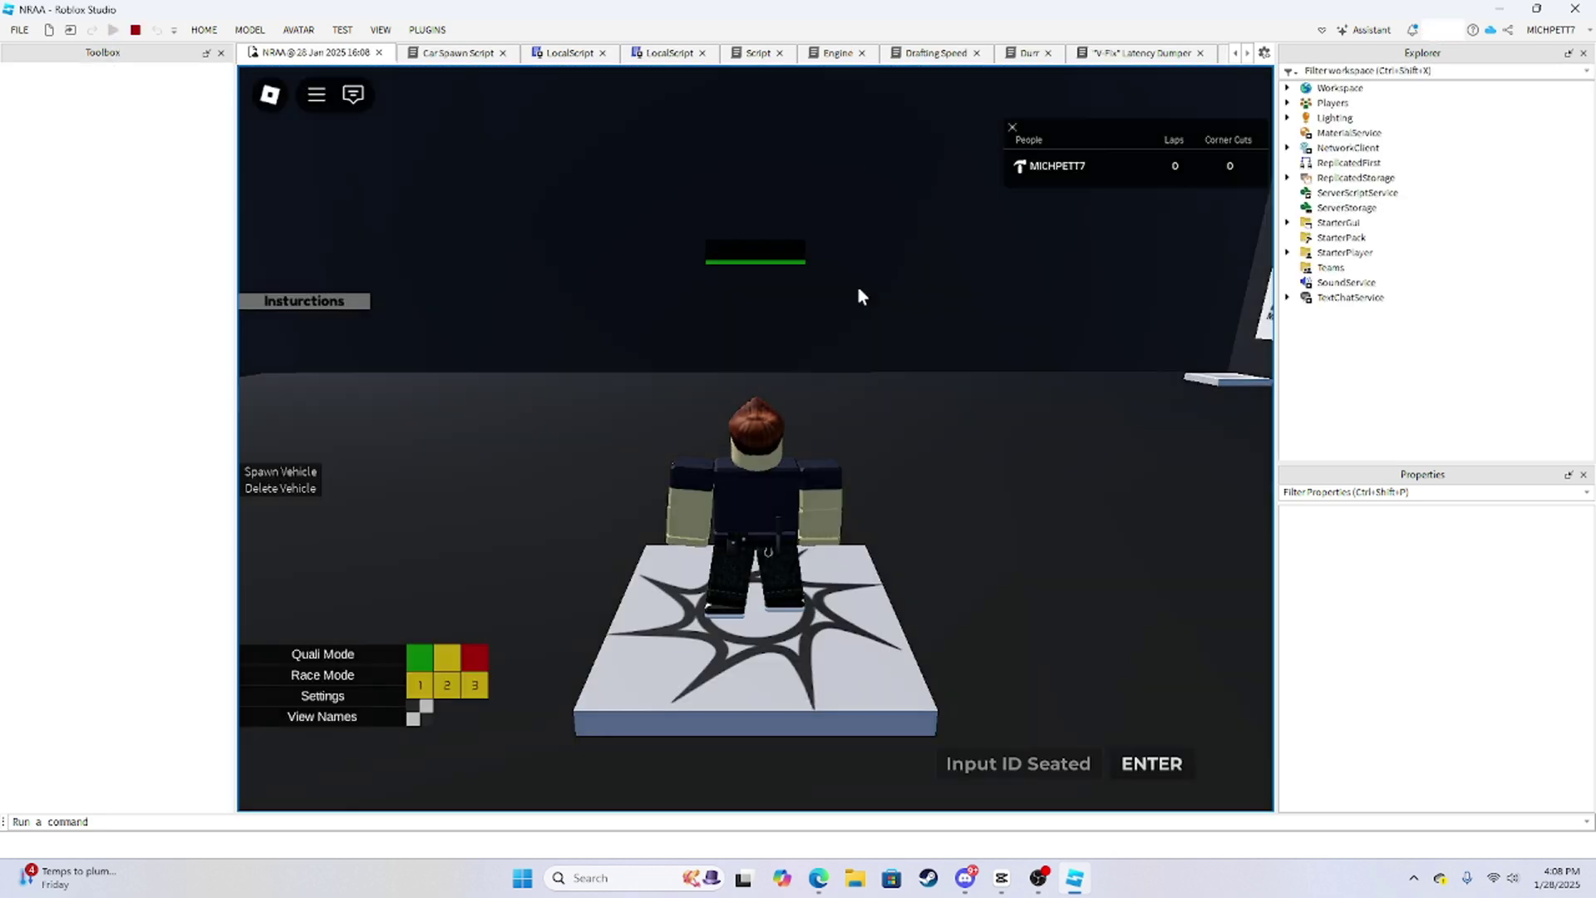
# Walk the avatar onto the Daytona 500 pad in the track lobby and out onto the racetrack.
pyautogui.press('w')
pyautogui.moveTo(1035, 376); pyautogui.dragTo(1034, 375, button='right')
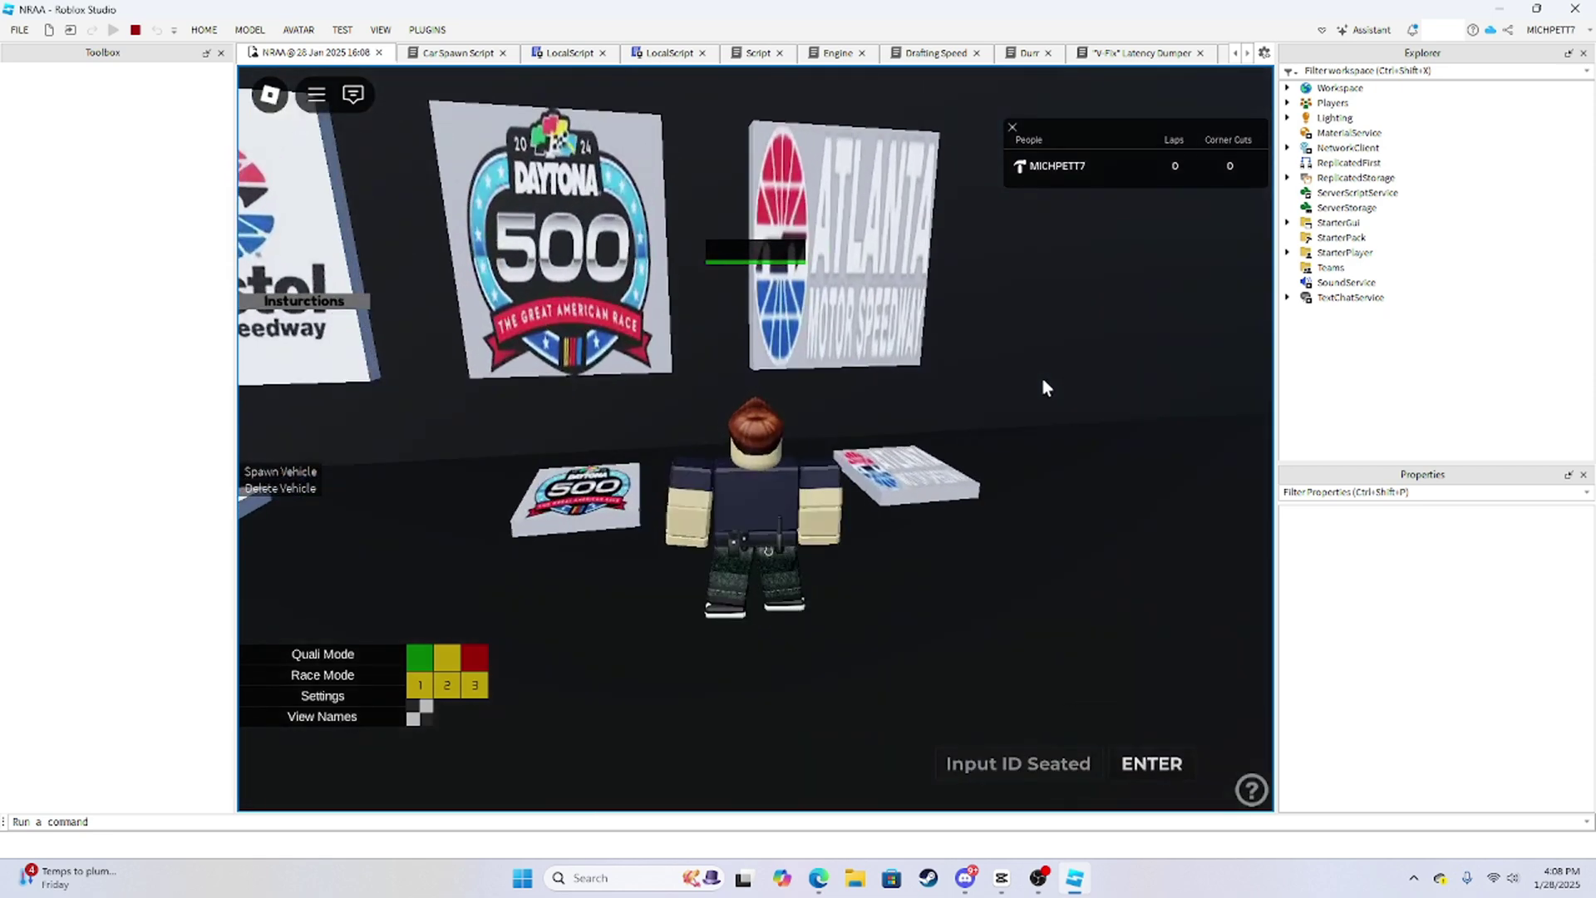
pyautogui.press('a')
pyautogui.press('d')
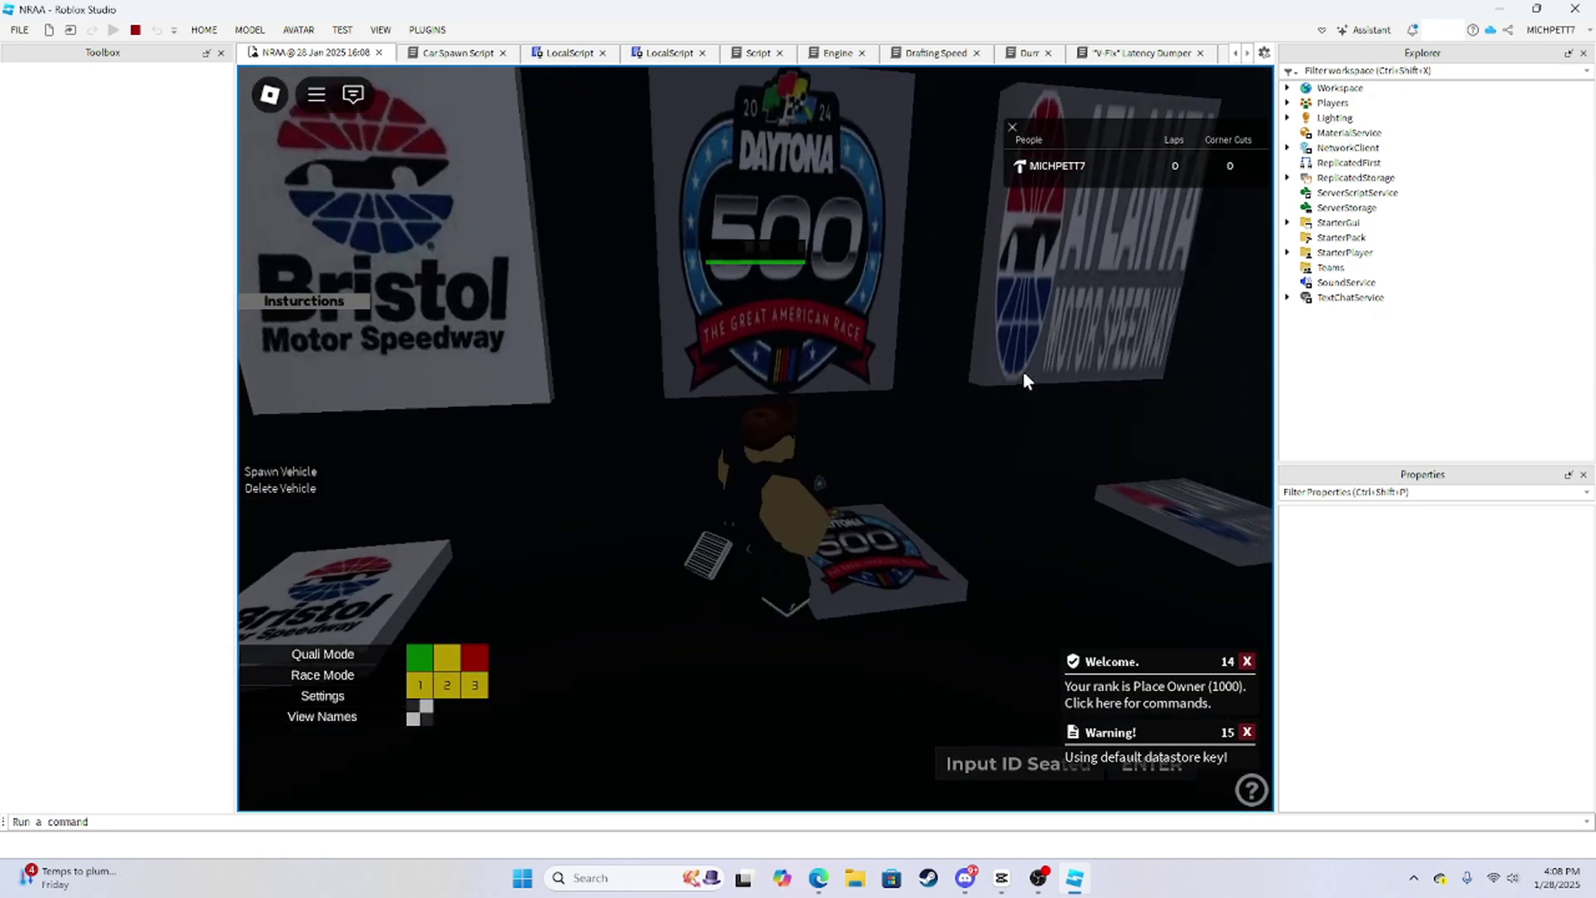
pyautogui.press('a')
pyautogui.moveTo(920, 377); pyautogui.dragTo(915, 385, button='right')
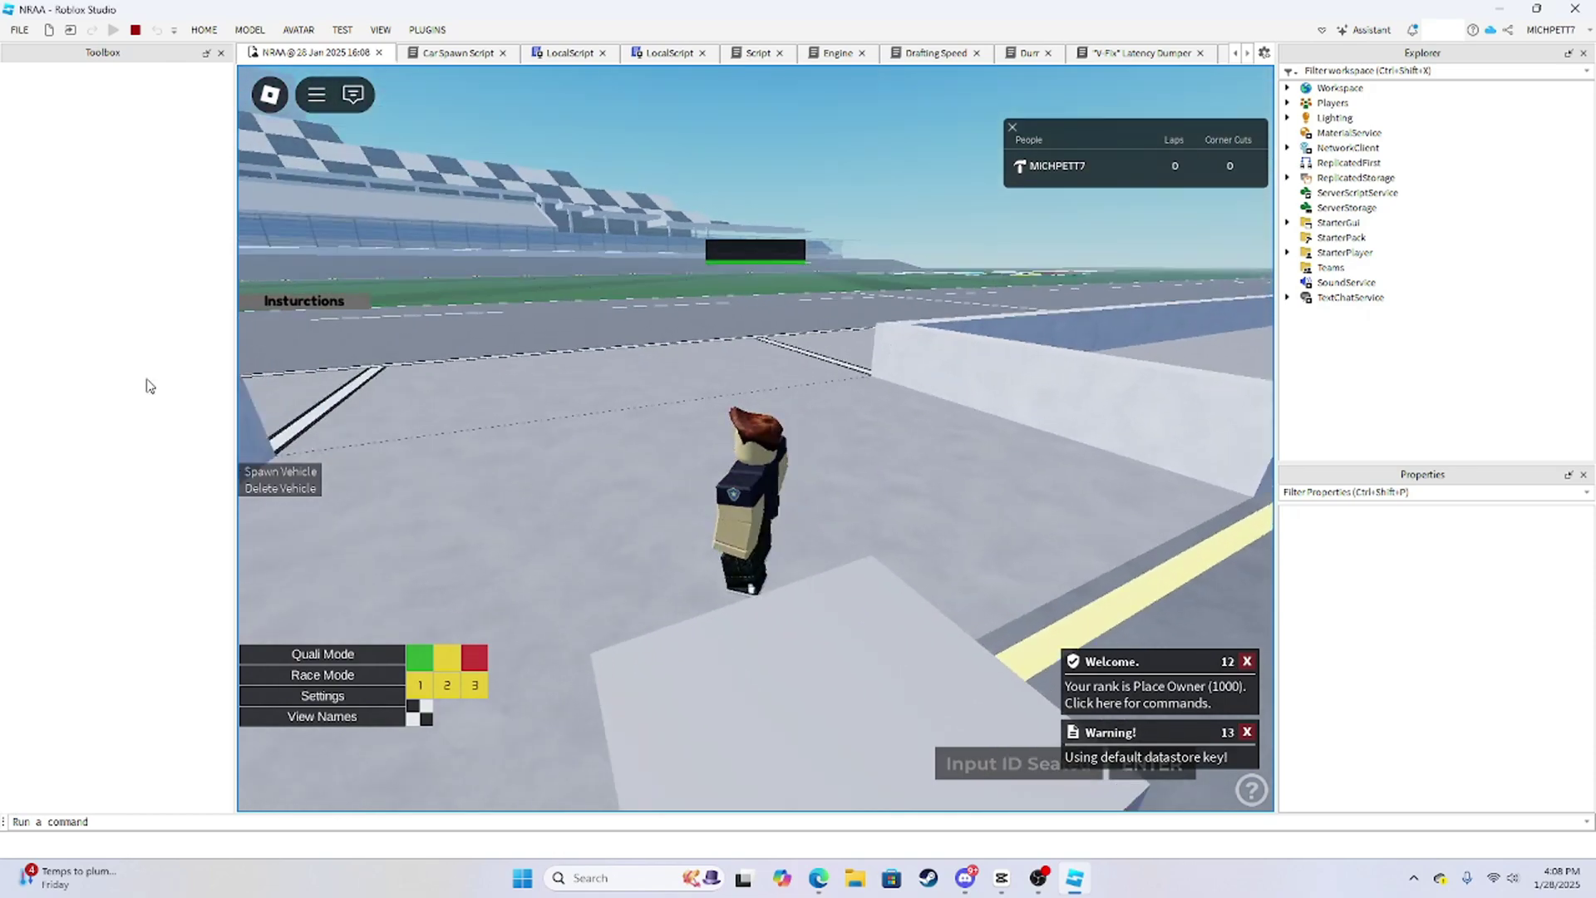
# Spawn the Chevrolet Camaro [2024] on the racetrack.
pyautogui.click(313, 468)
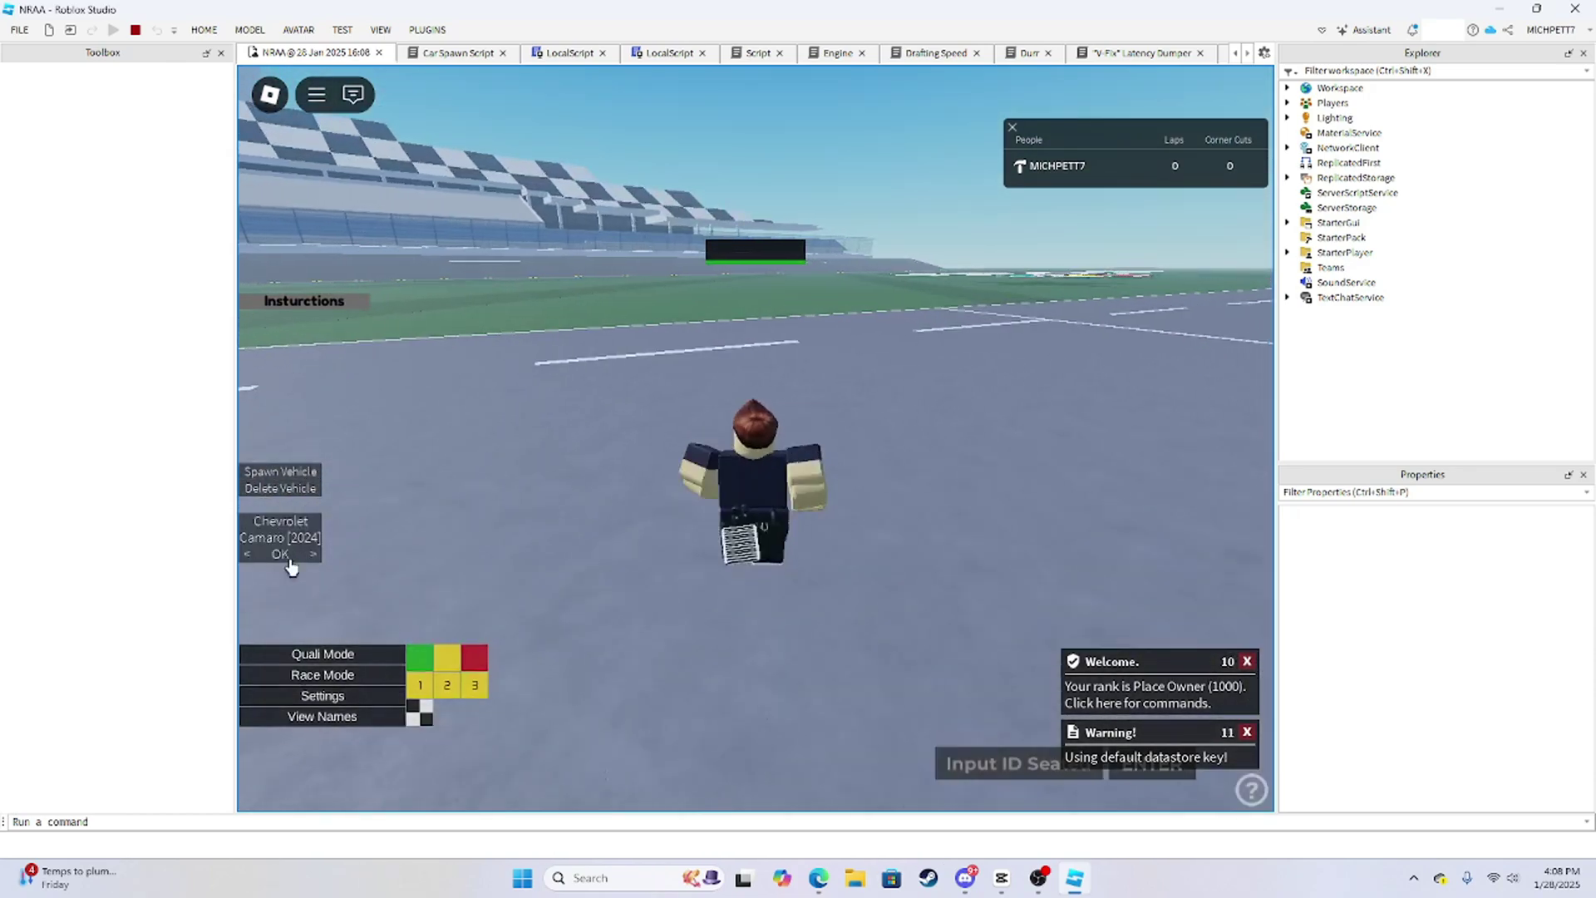
pyautogui.click(280, 553)
pyautogui.scroll(-1, 1064, 428)
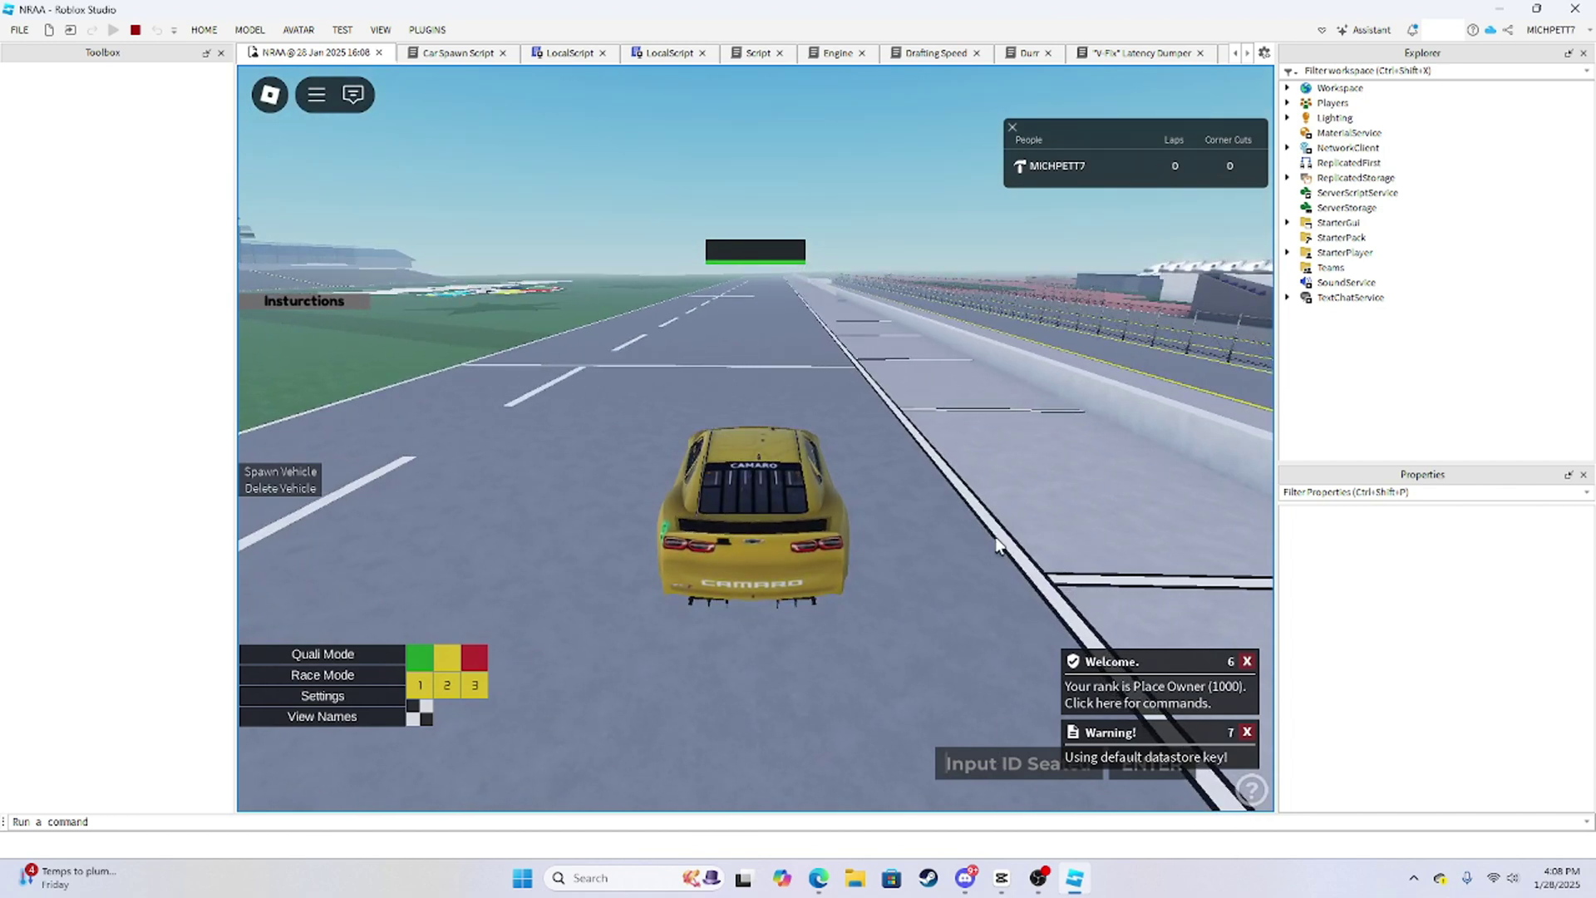
# Compare the Funkaway 78 scheme post in Discord with the plain yellow Camaro in the Roblox Studio play test.
pyautogui.moveTo(1038, 878)
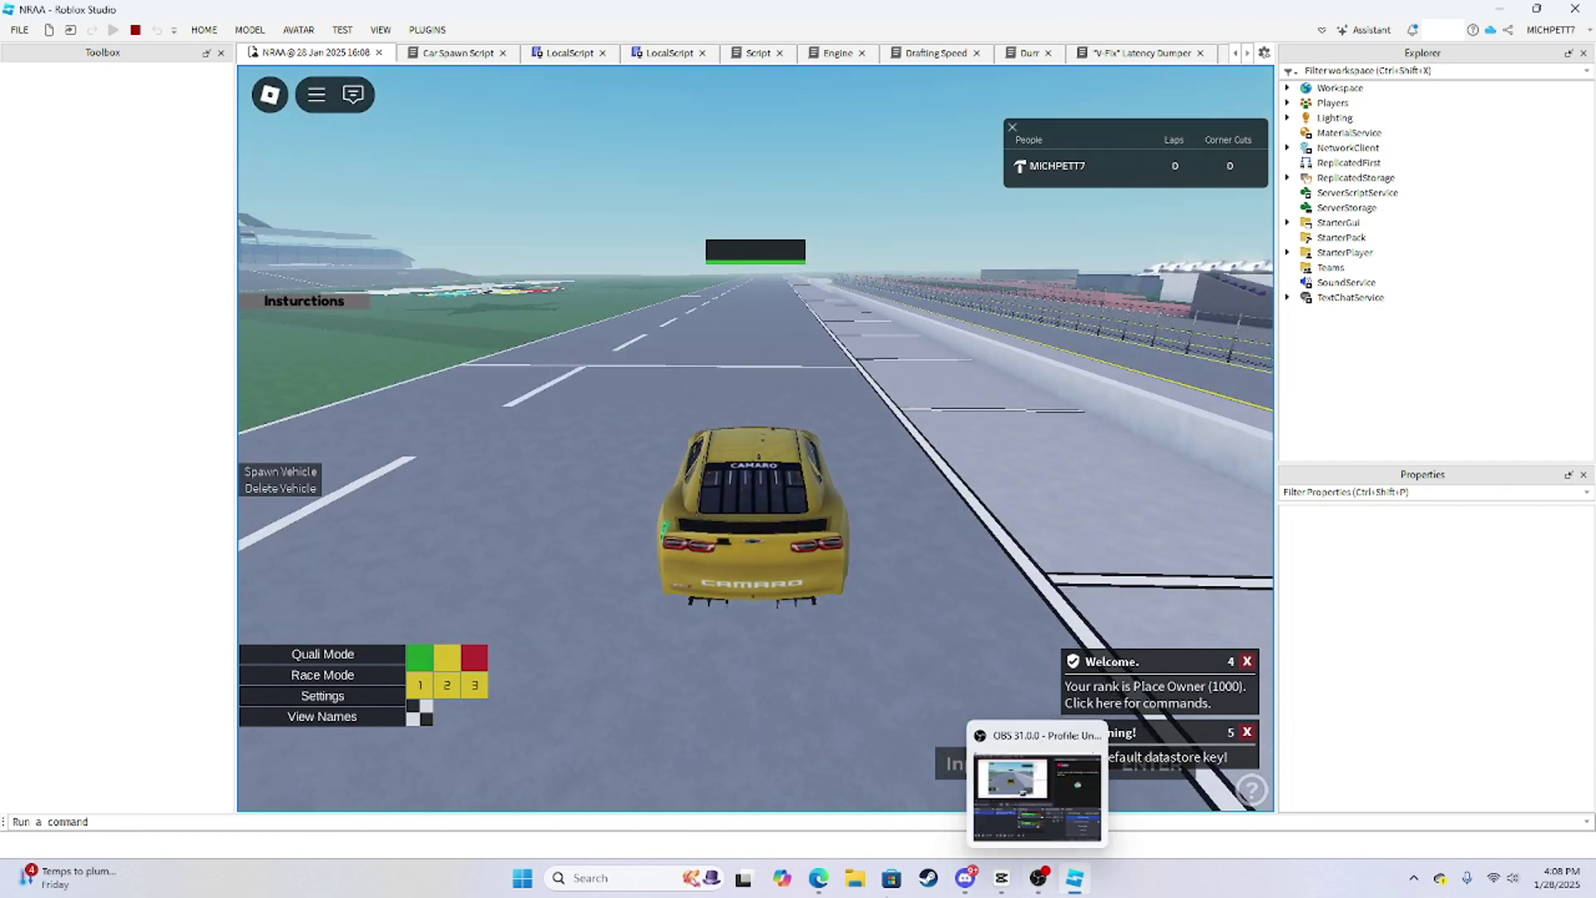
pyautogui.click(965, 877)
pyautogui.click(829, 438)
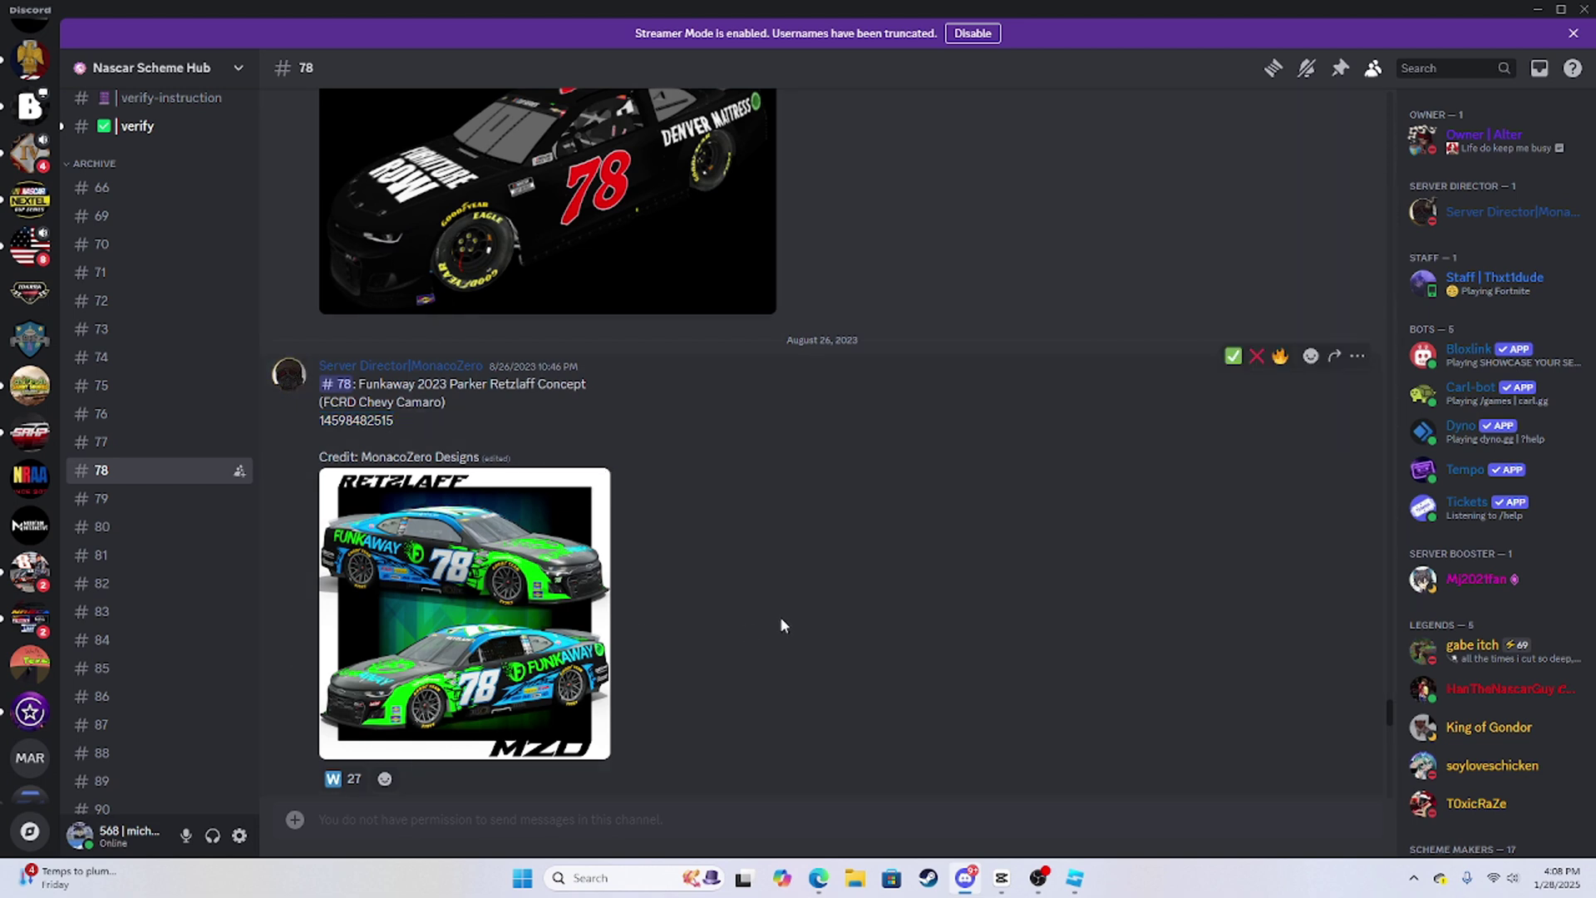
pyautogui.click(1082, 882)
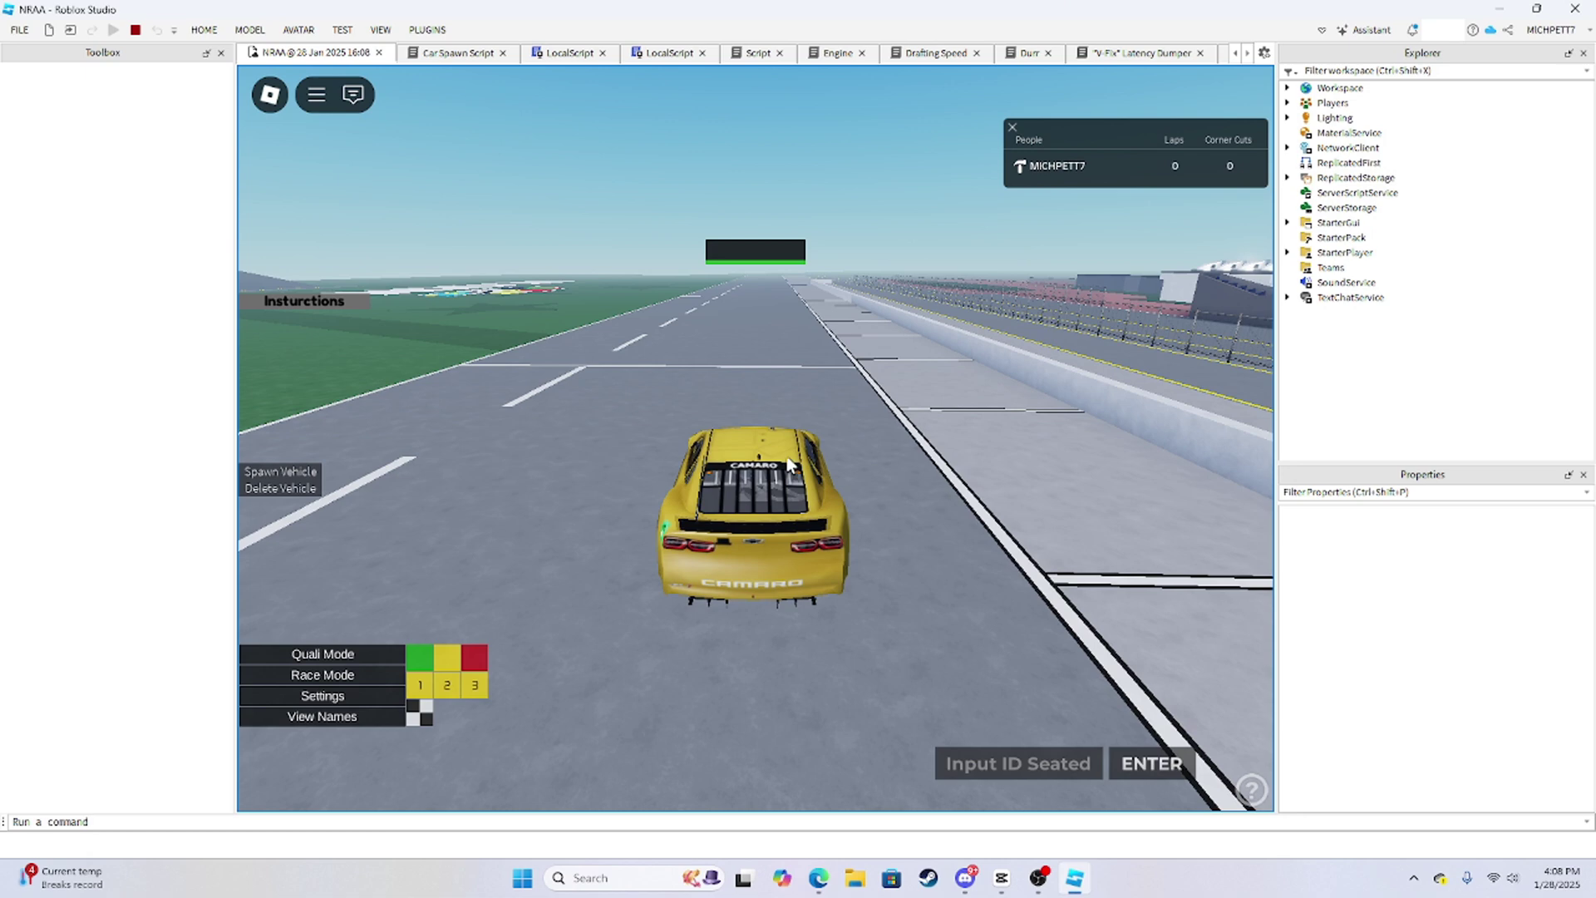
pyautogui.moveTo(1021, 461); pyautogui.dragTo(1007, 463, button='right')
pyautogui.moveTo(909, 472); pyautogui.dragTo(905, 477, button='right')
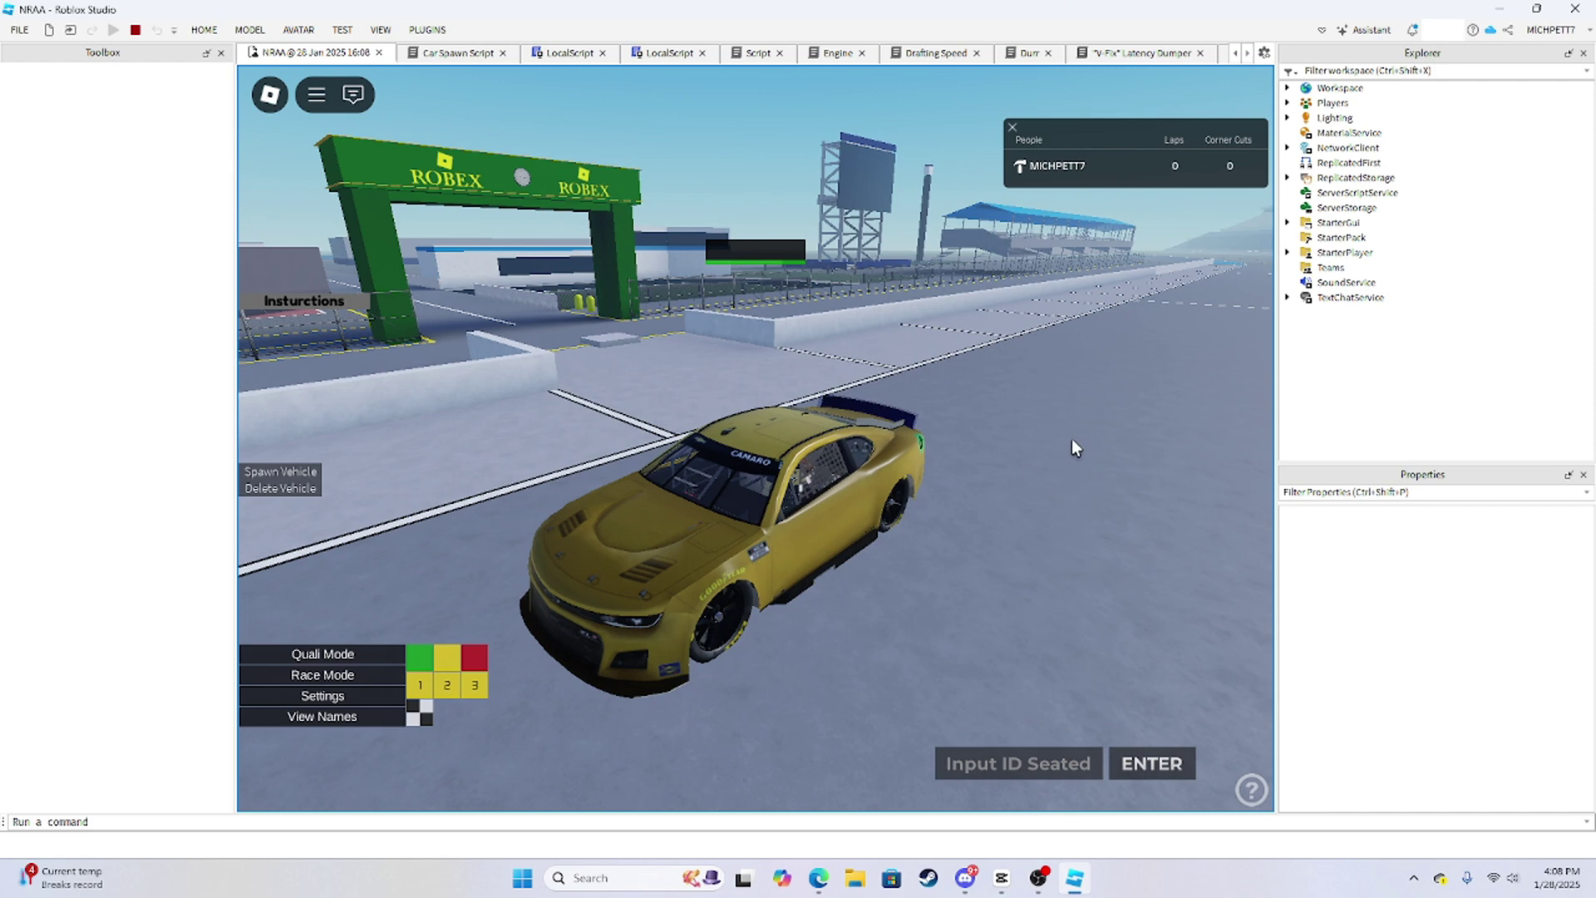
pyautogui.moveTo(1072, 447); pyautogui.dragTo(1100, 425, button='right')
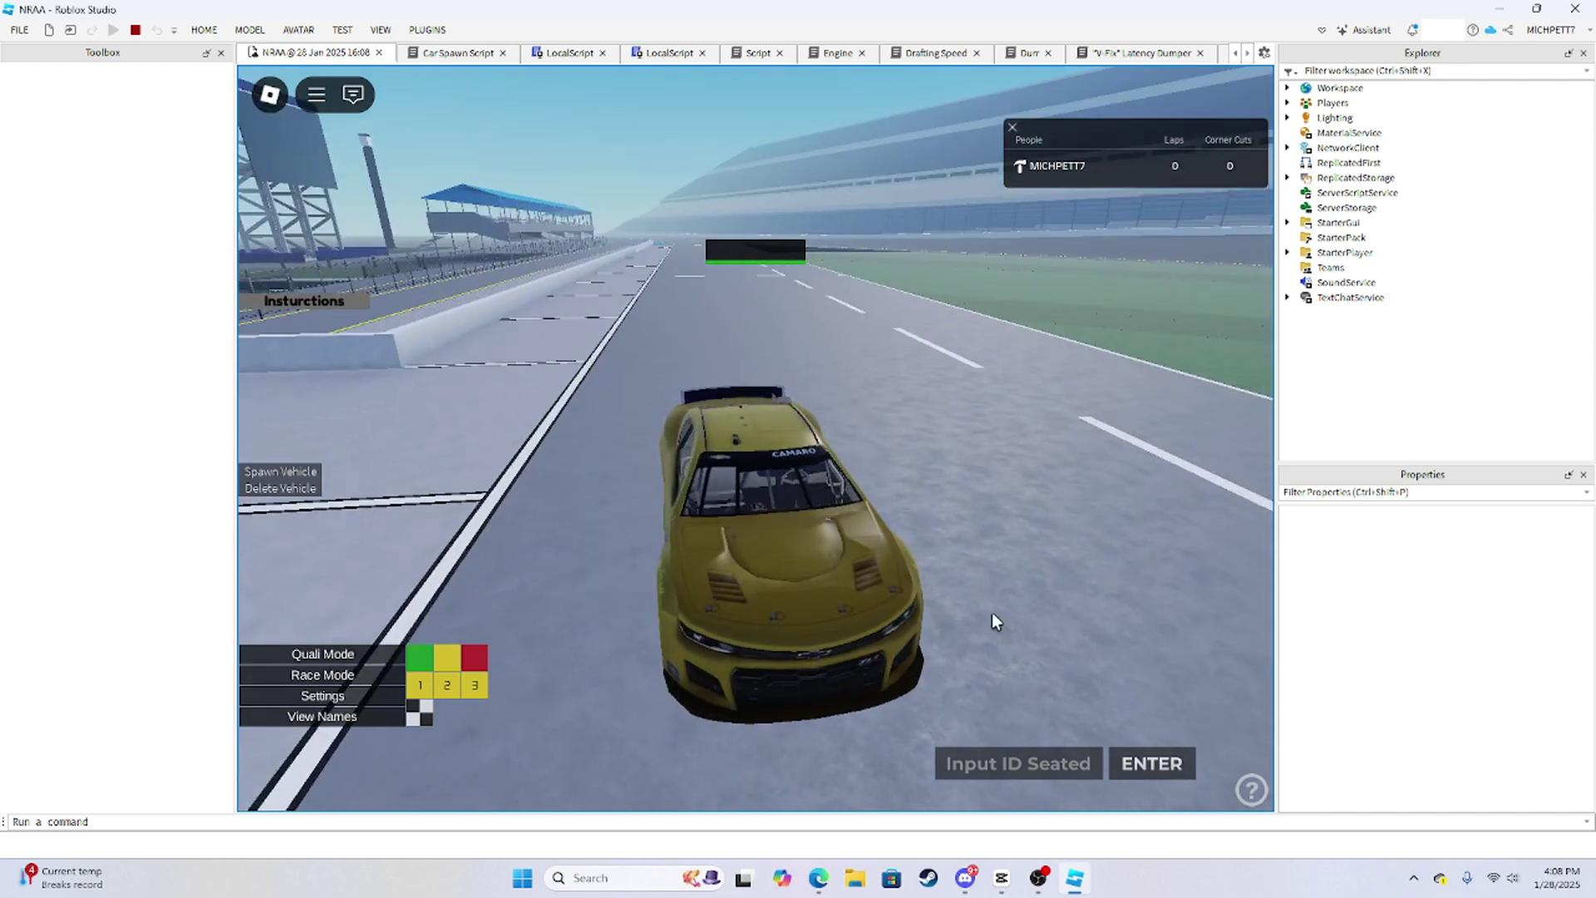
pyautogui.click(965, 878)
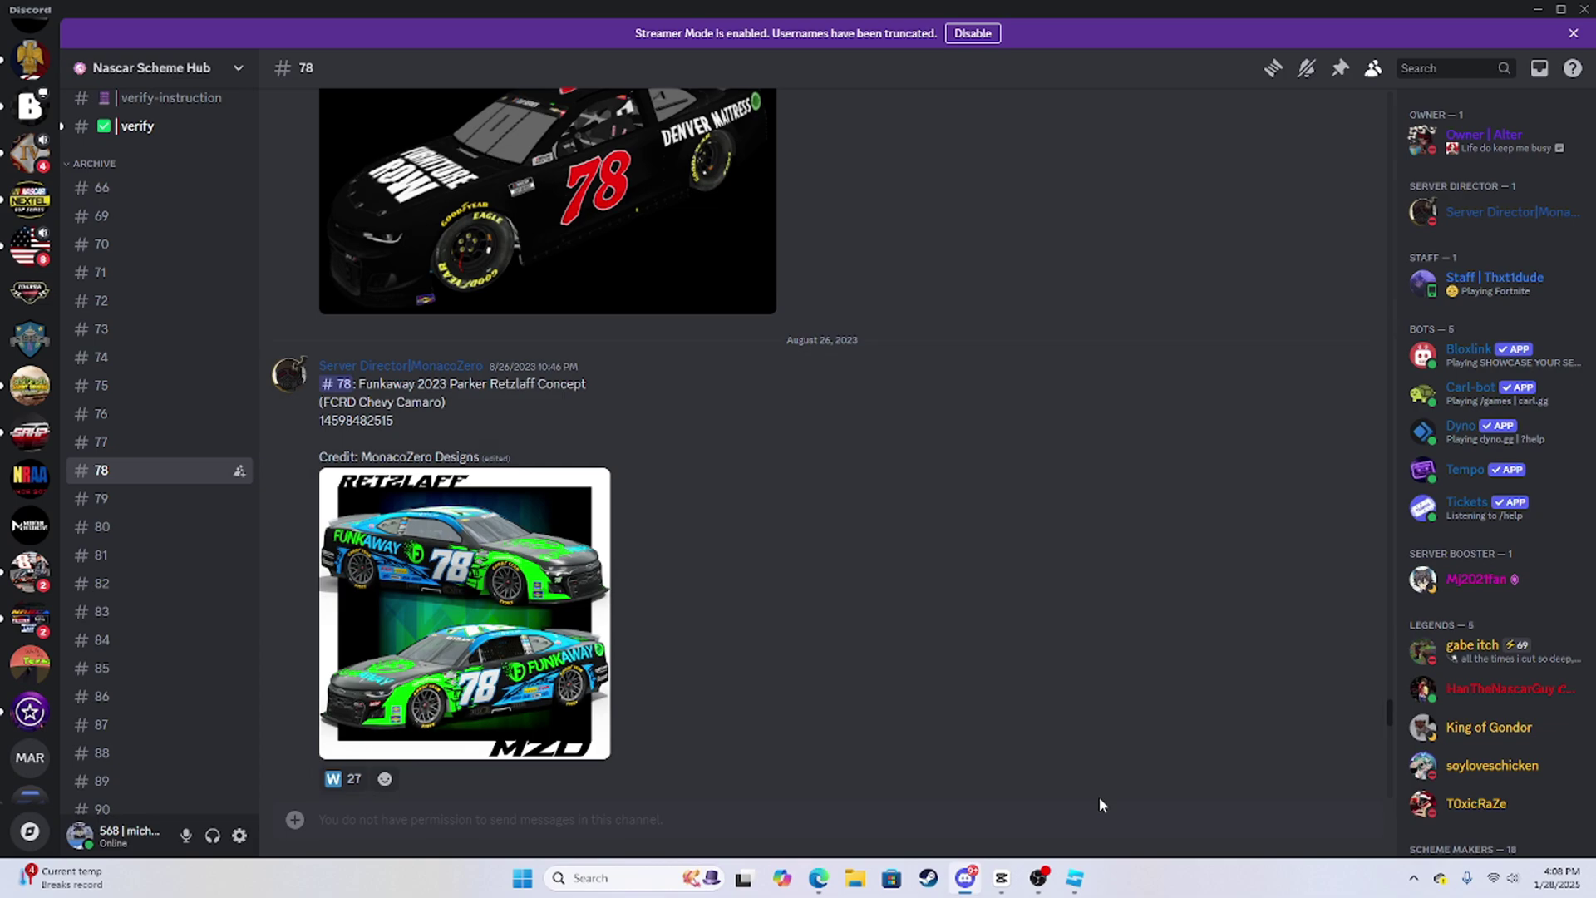
pyautogui.click(1086, 872)
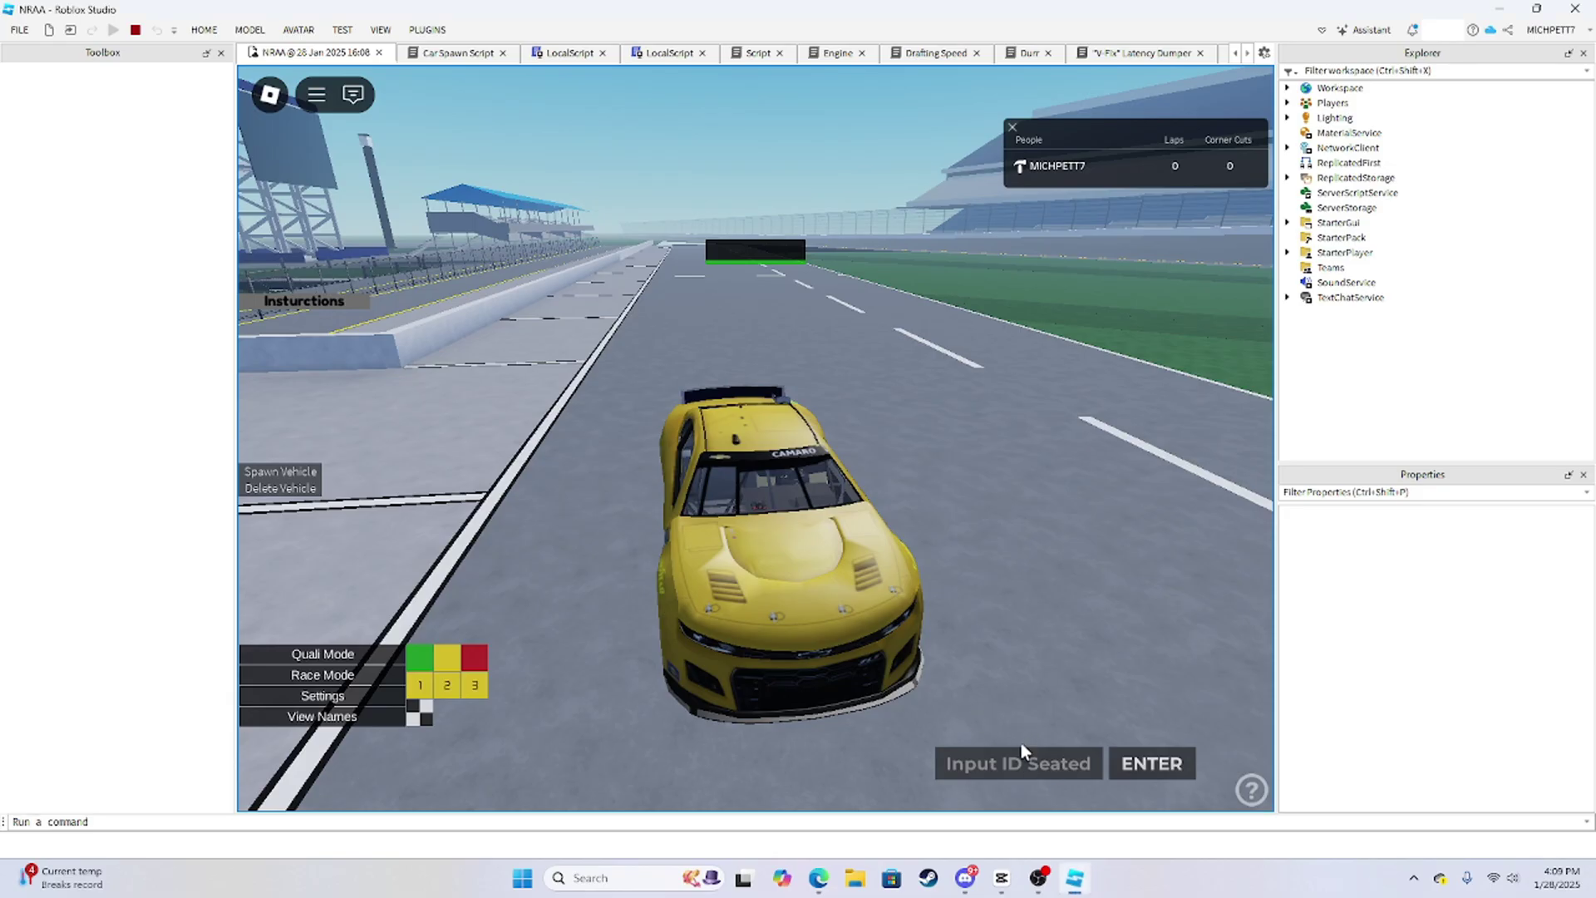
pyautogui.moveTo(937, 555); pyautogui.dragTo(942, 545, button='right')
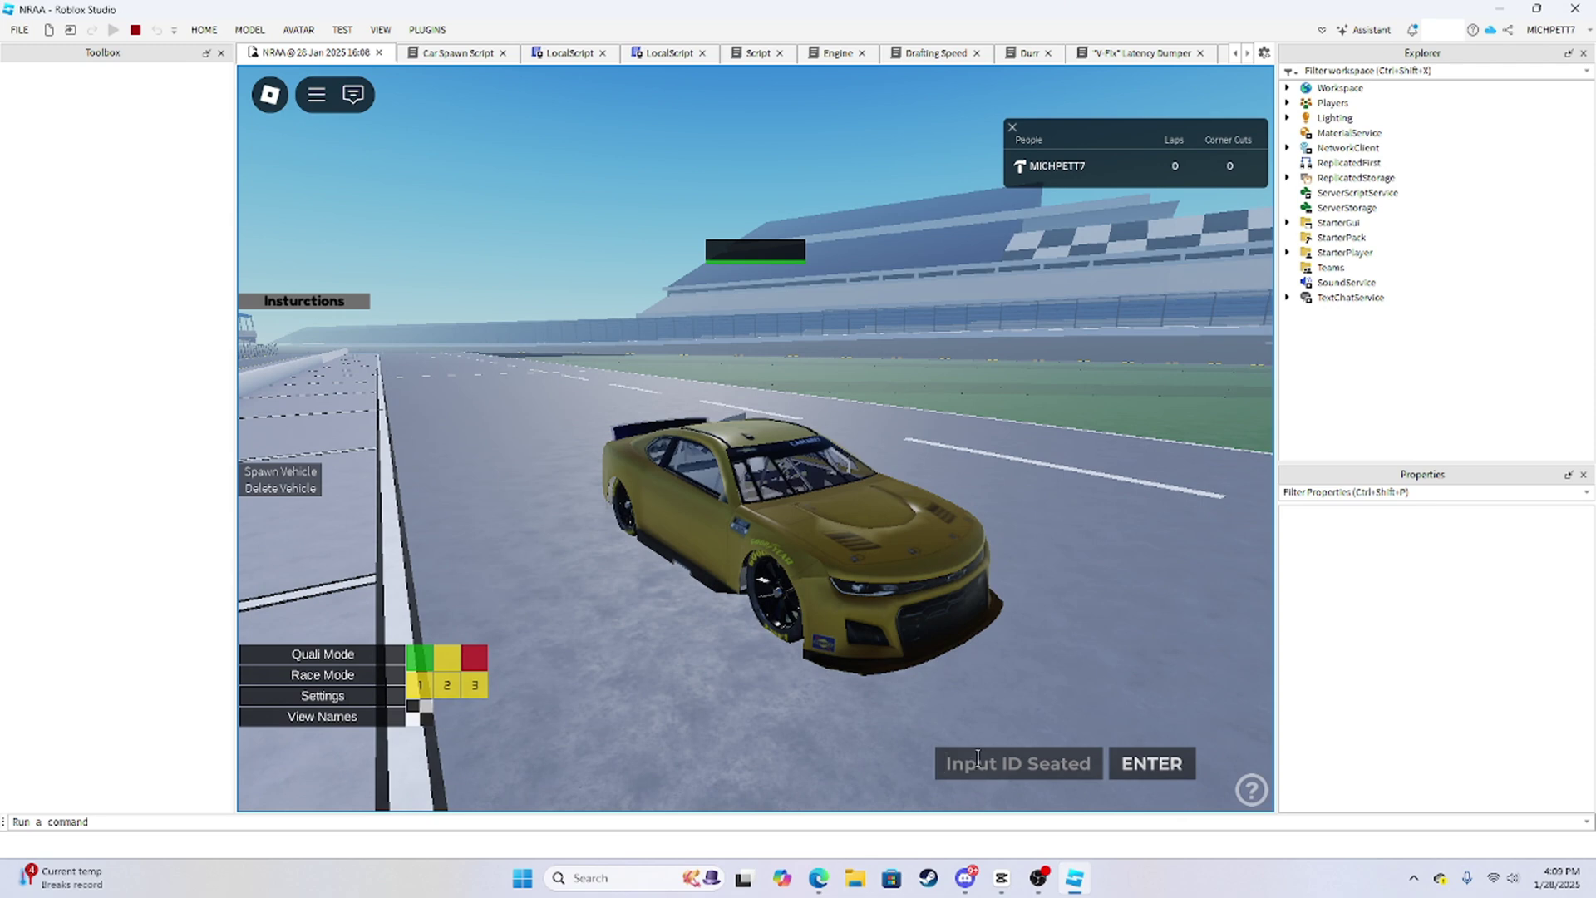
pyautogui.click(965, 877)
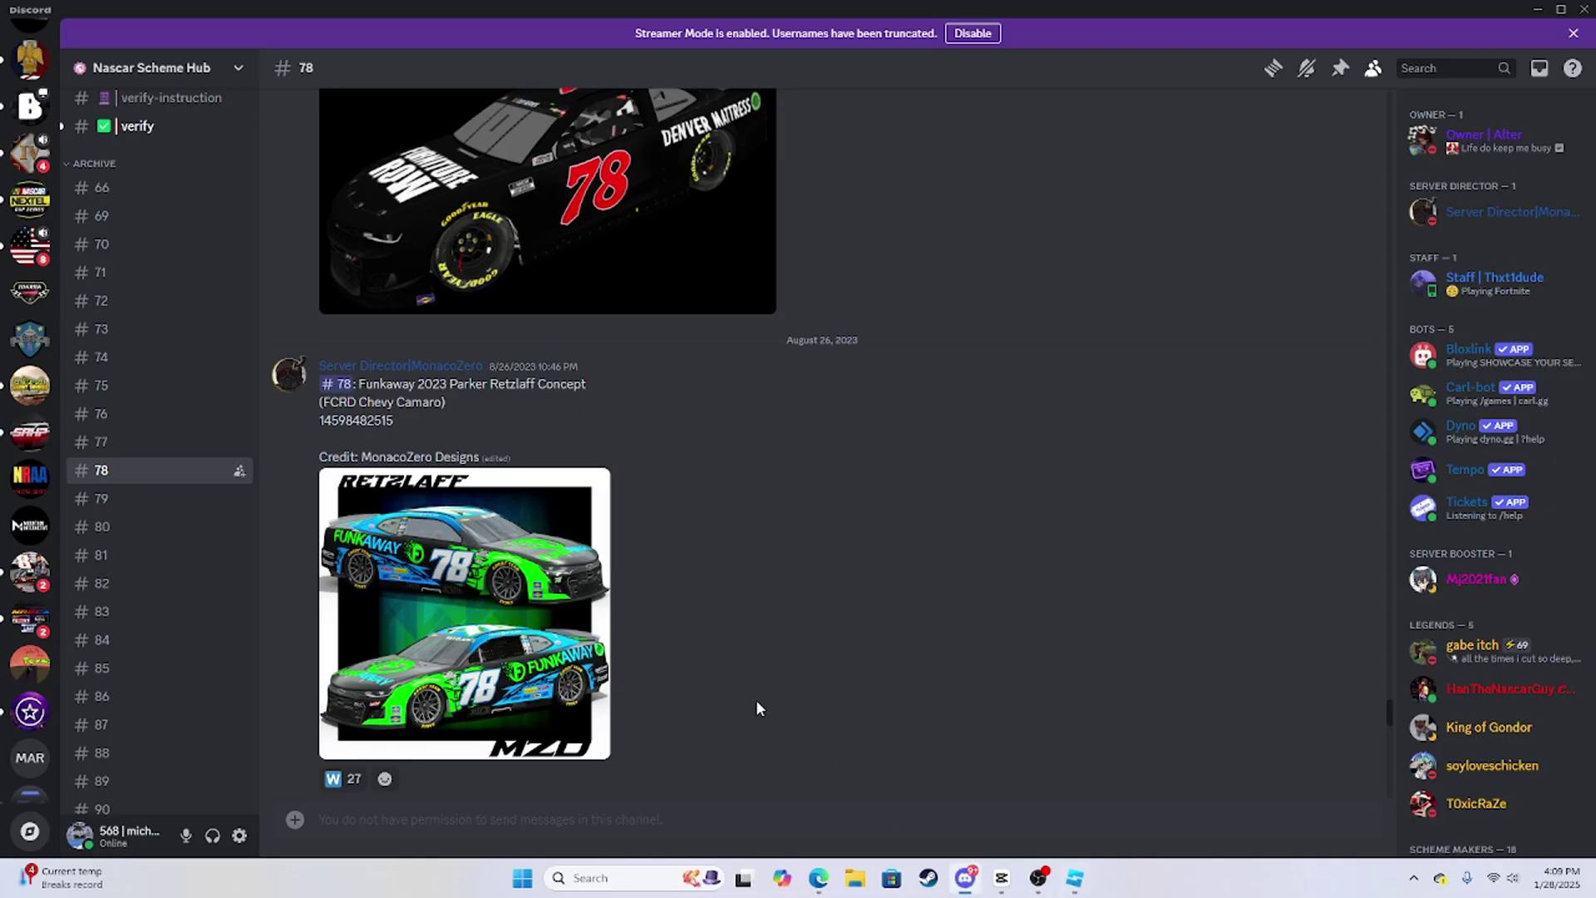
pyautogui.moveTo(396, 421); pyautogui.dragTo(316, 425)
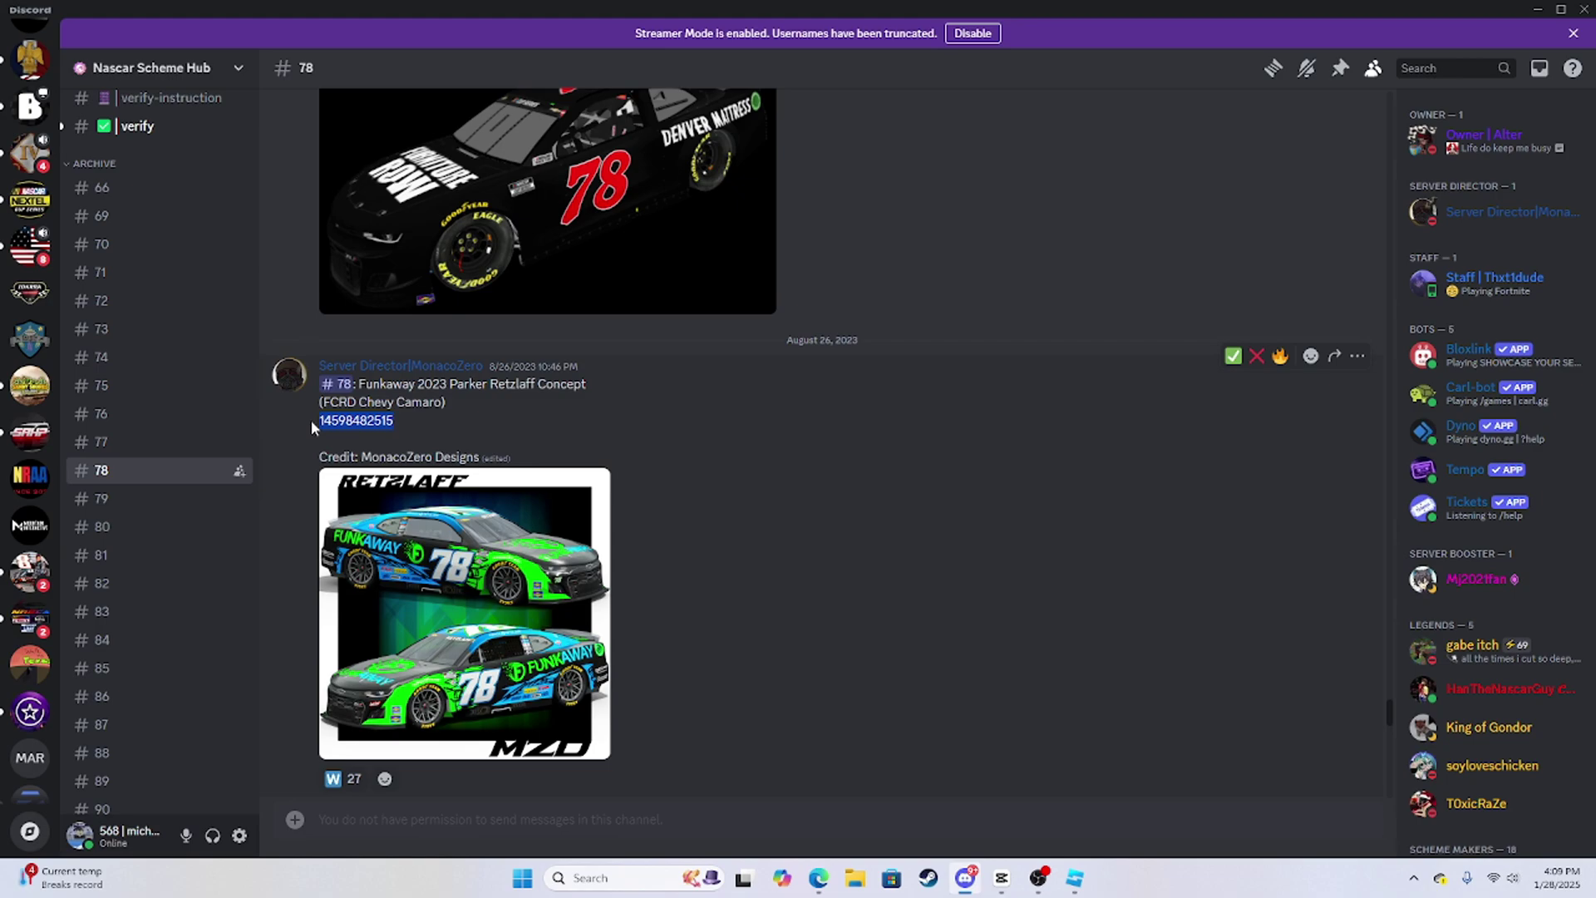
pyautogui.click(1076, 877)
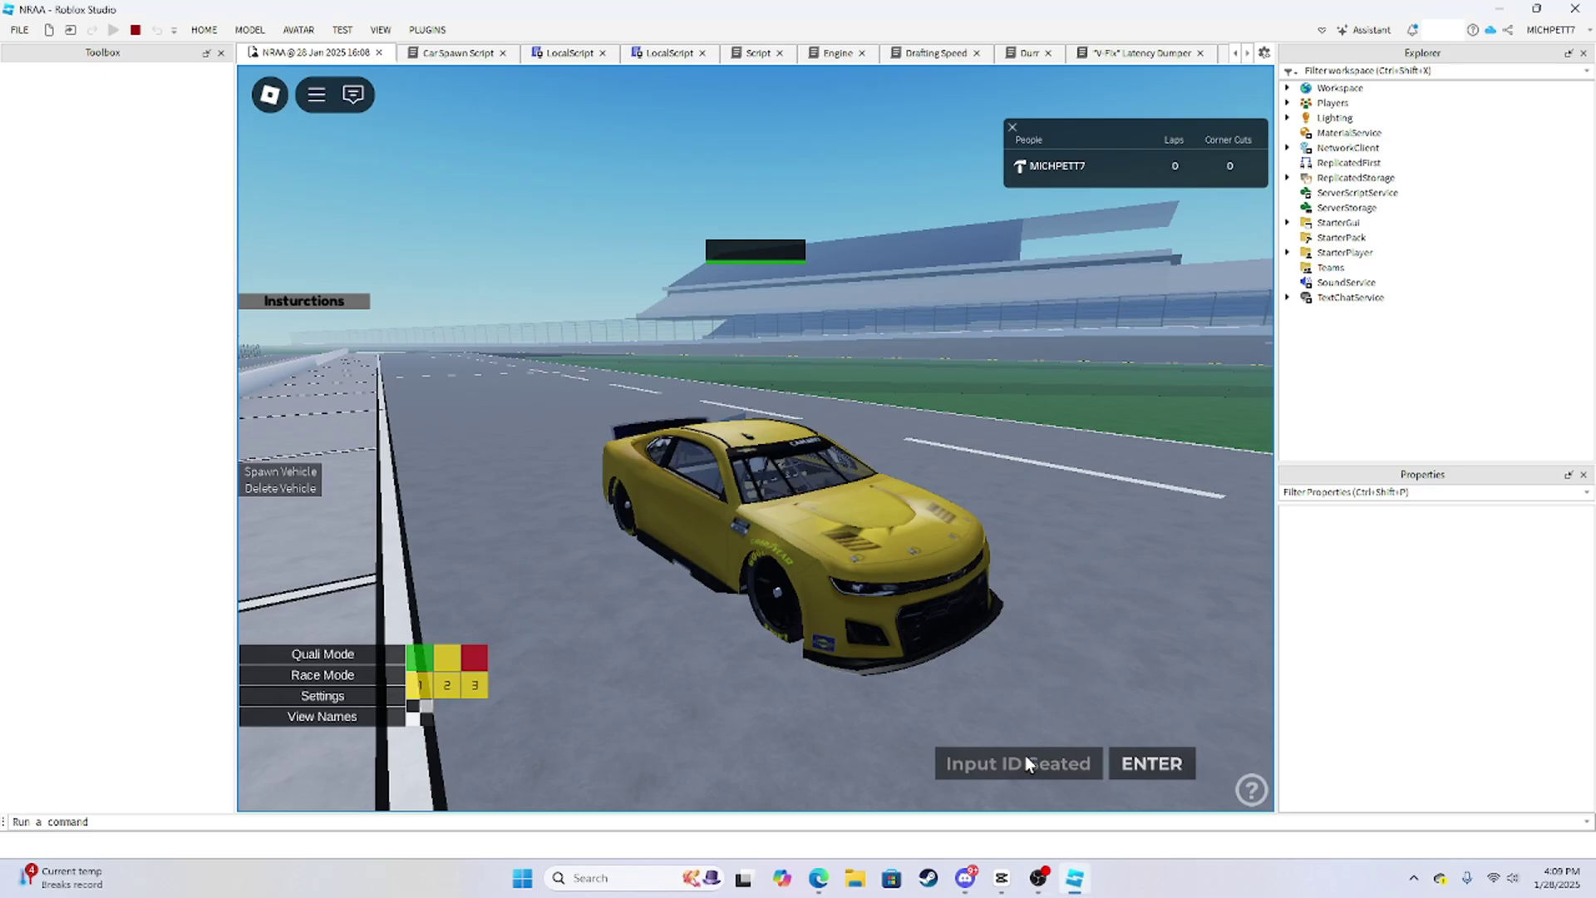
pyautogui.click(1132, 760)
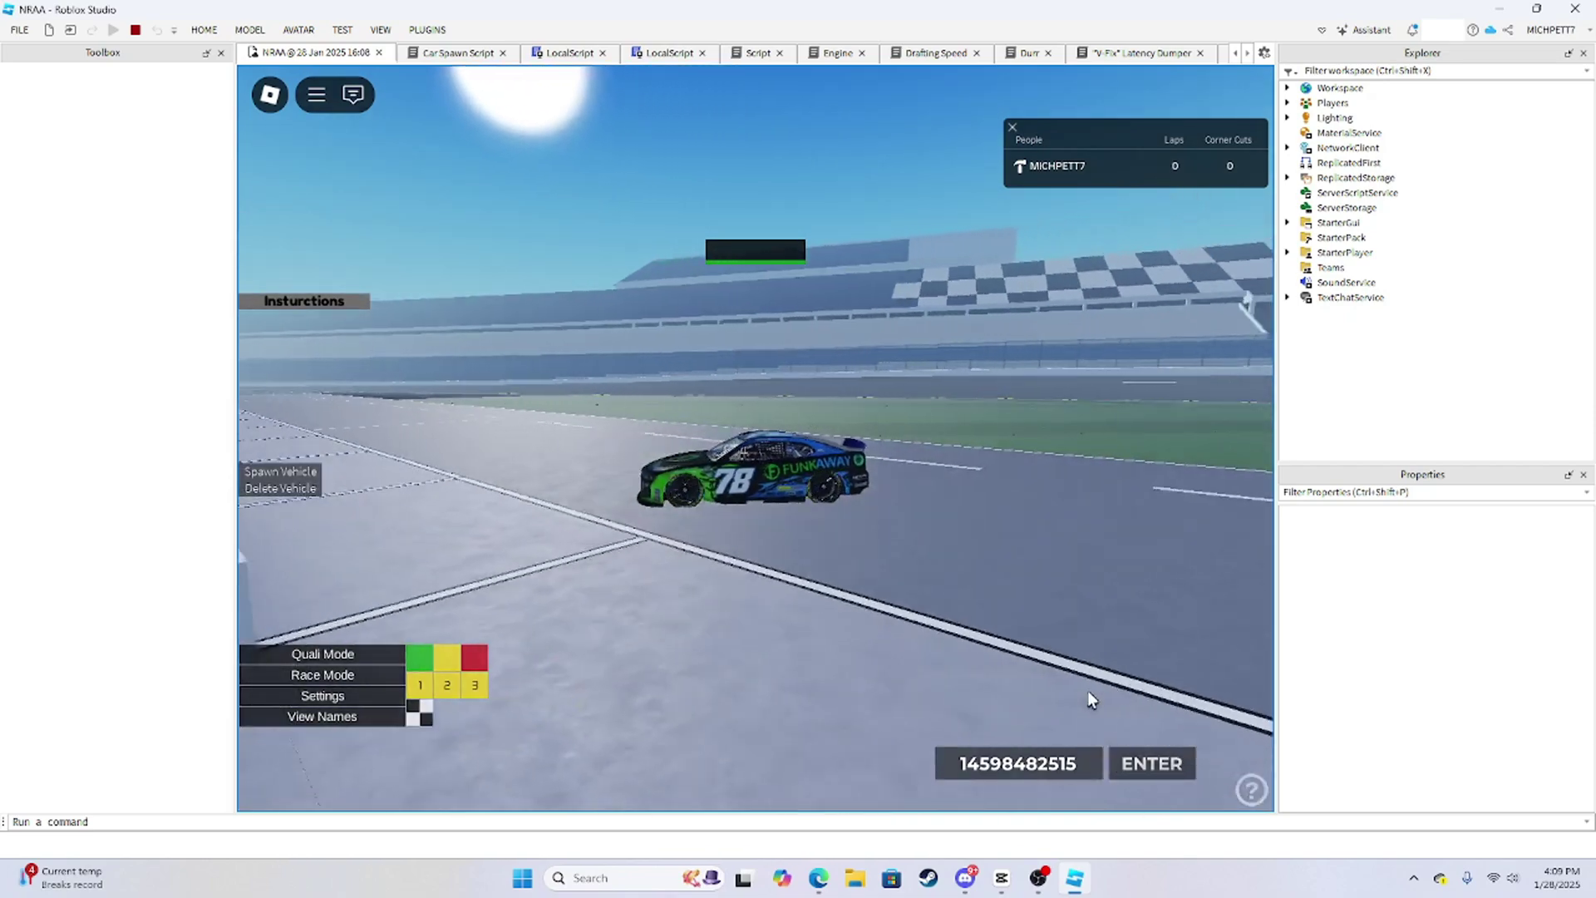
# Inspect the Funkaway 78 scheme on the Camaro from several sides and distances.
pyautogui.scroll(-3, 1035, 649)
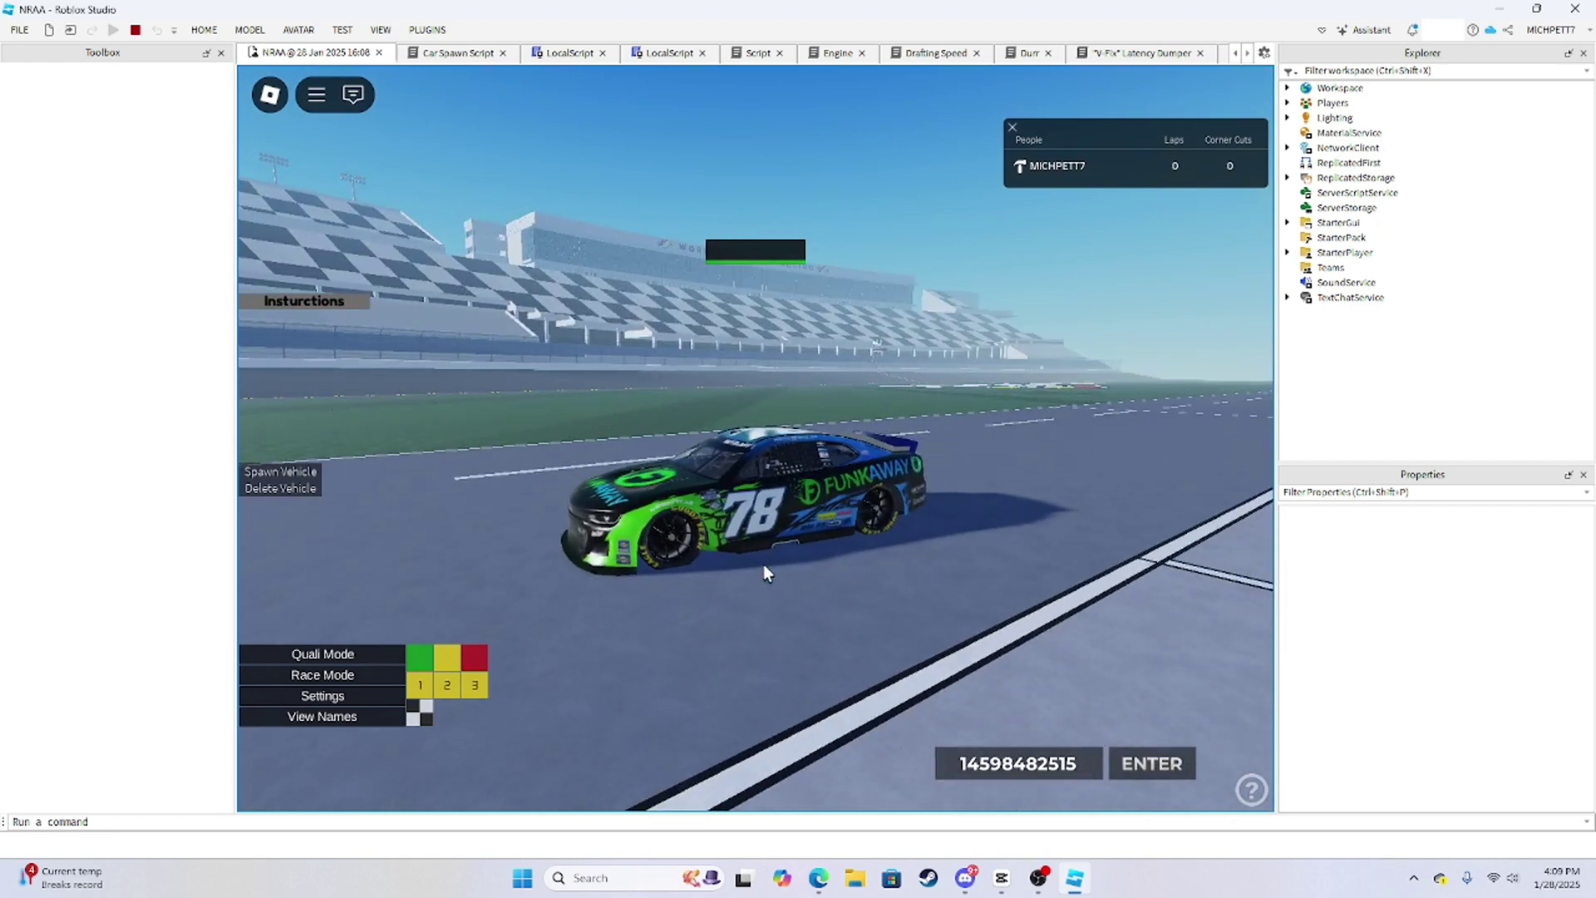
pyautogui.scroll(-3, 959, 479)
pyautogui.moveTo(974, 436); pyautogui.dragTo(994, 458, button='right')
pyautogui.scroll(2, 994, 458)
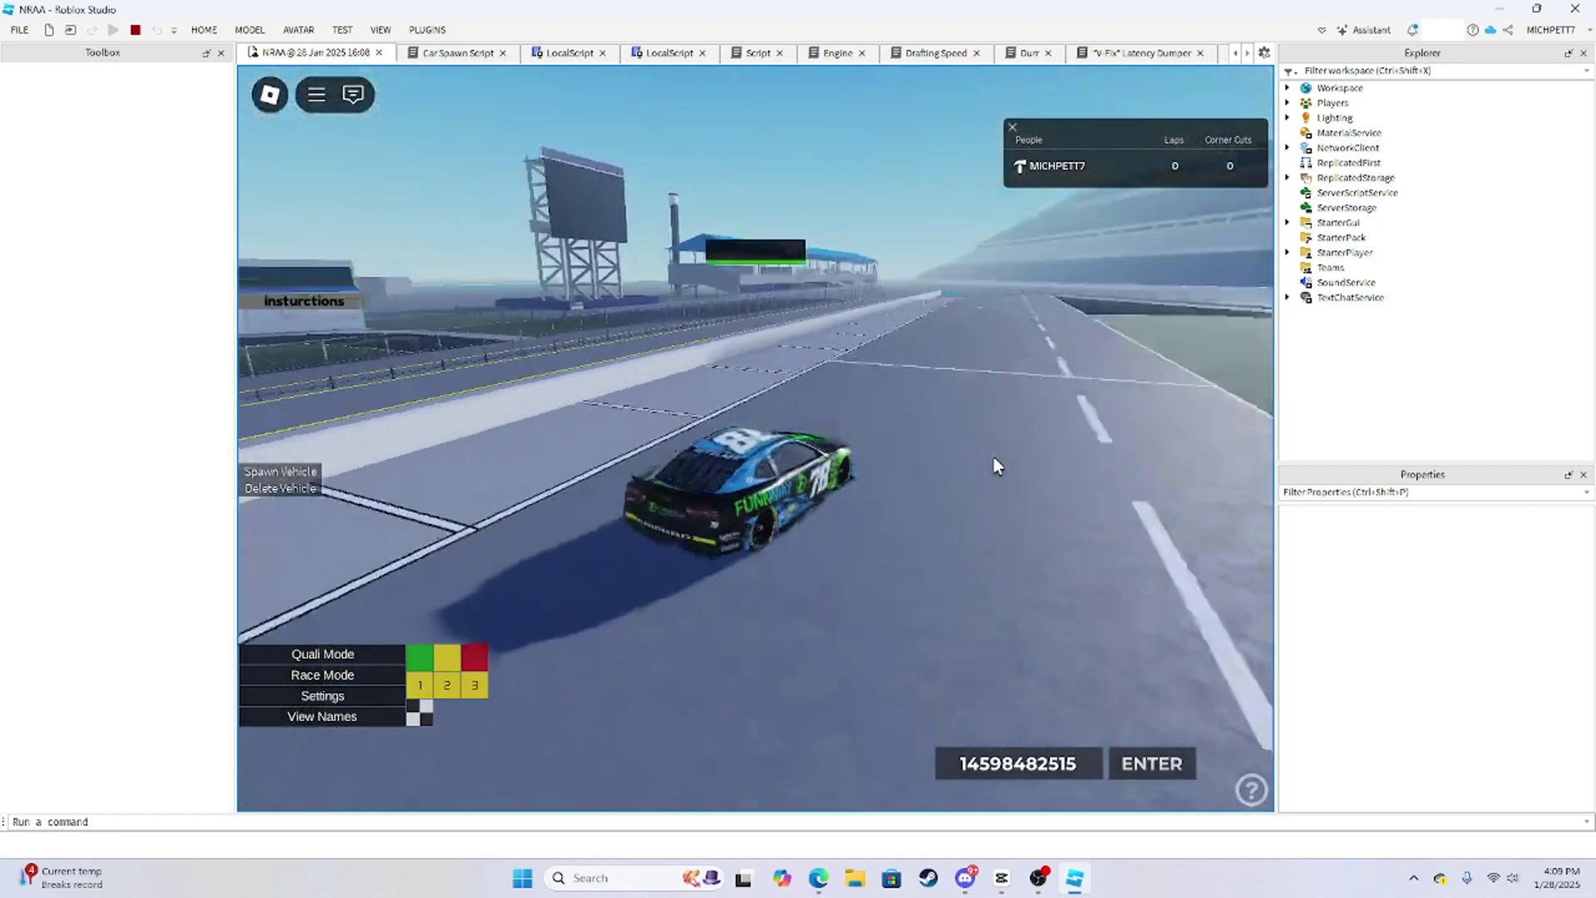
pyautogui.moveTo(725, 506); pyautogui.dragTo(755, 517, button='right')
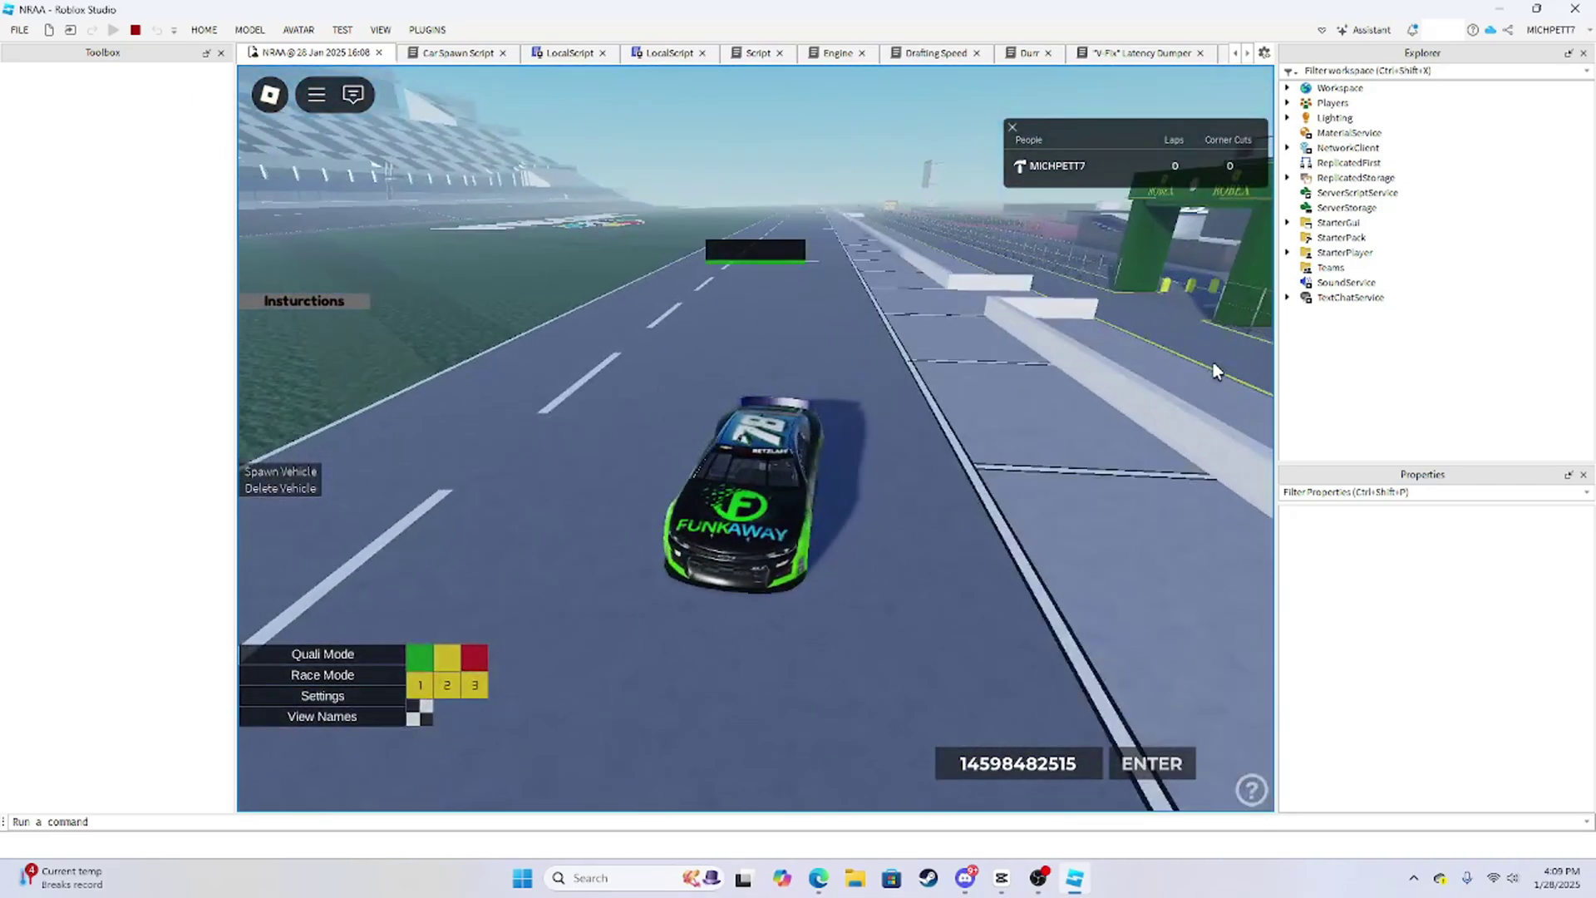
# Get the avatar out of the car and capture a screenshot of the scheme ID box with its ENTER button.
pyautogui.press('space')
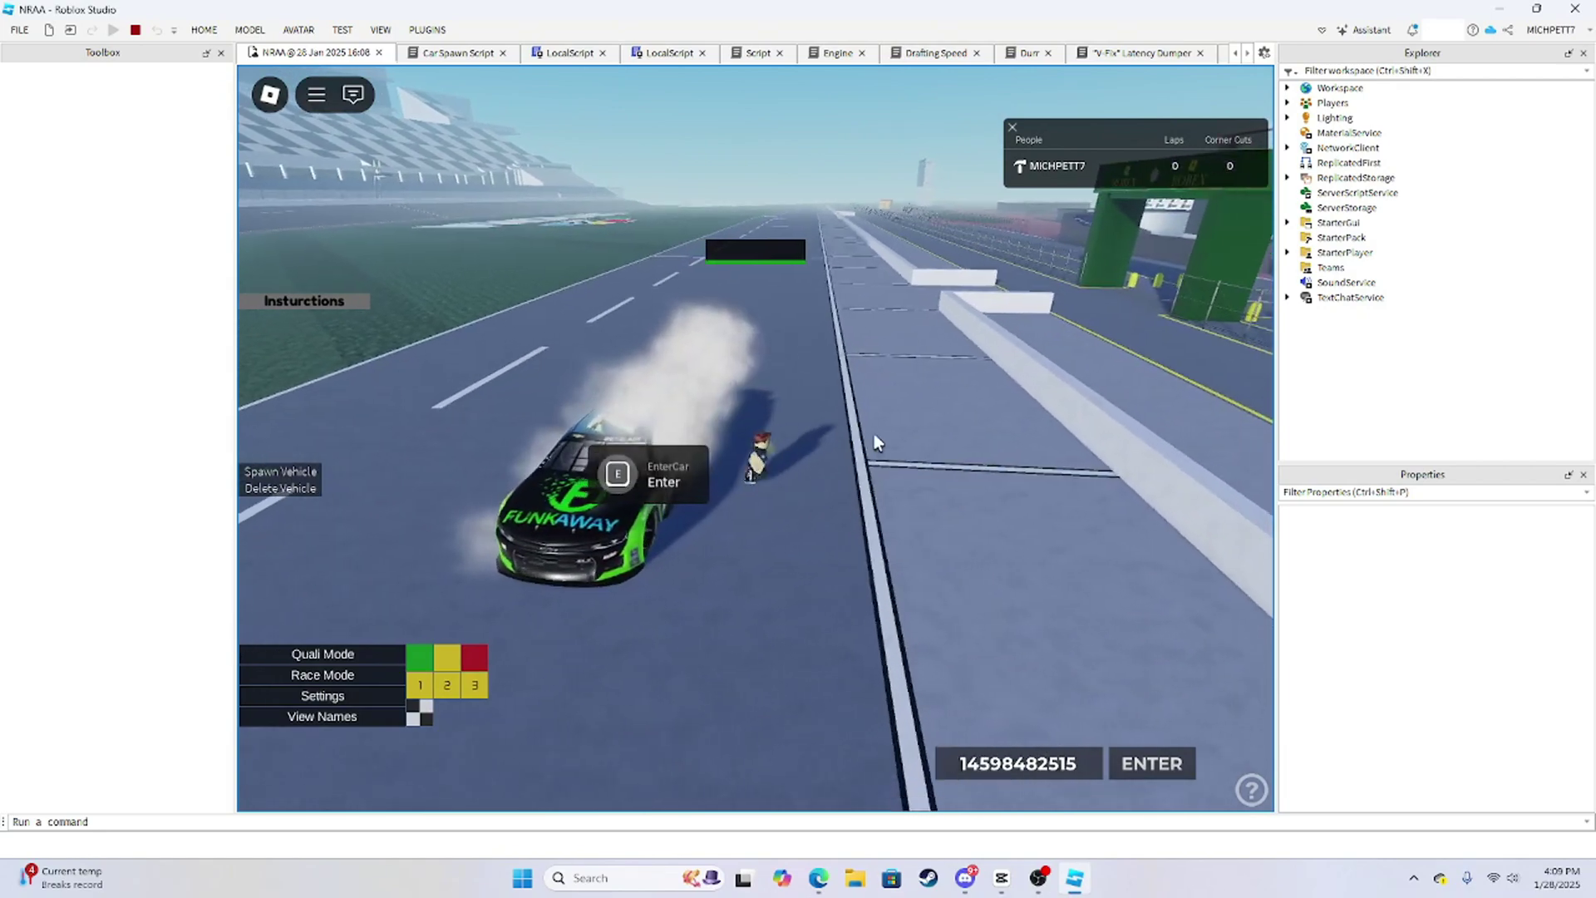
pyautogui.press('s')
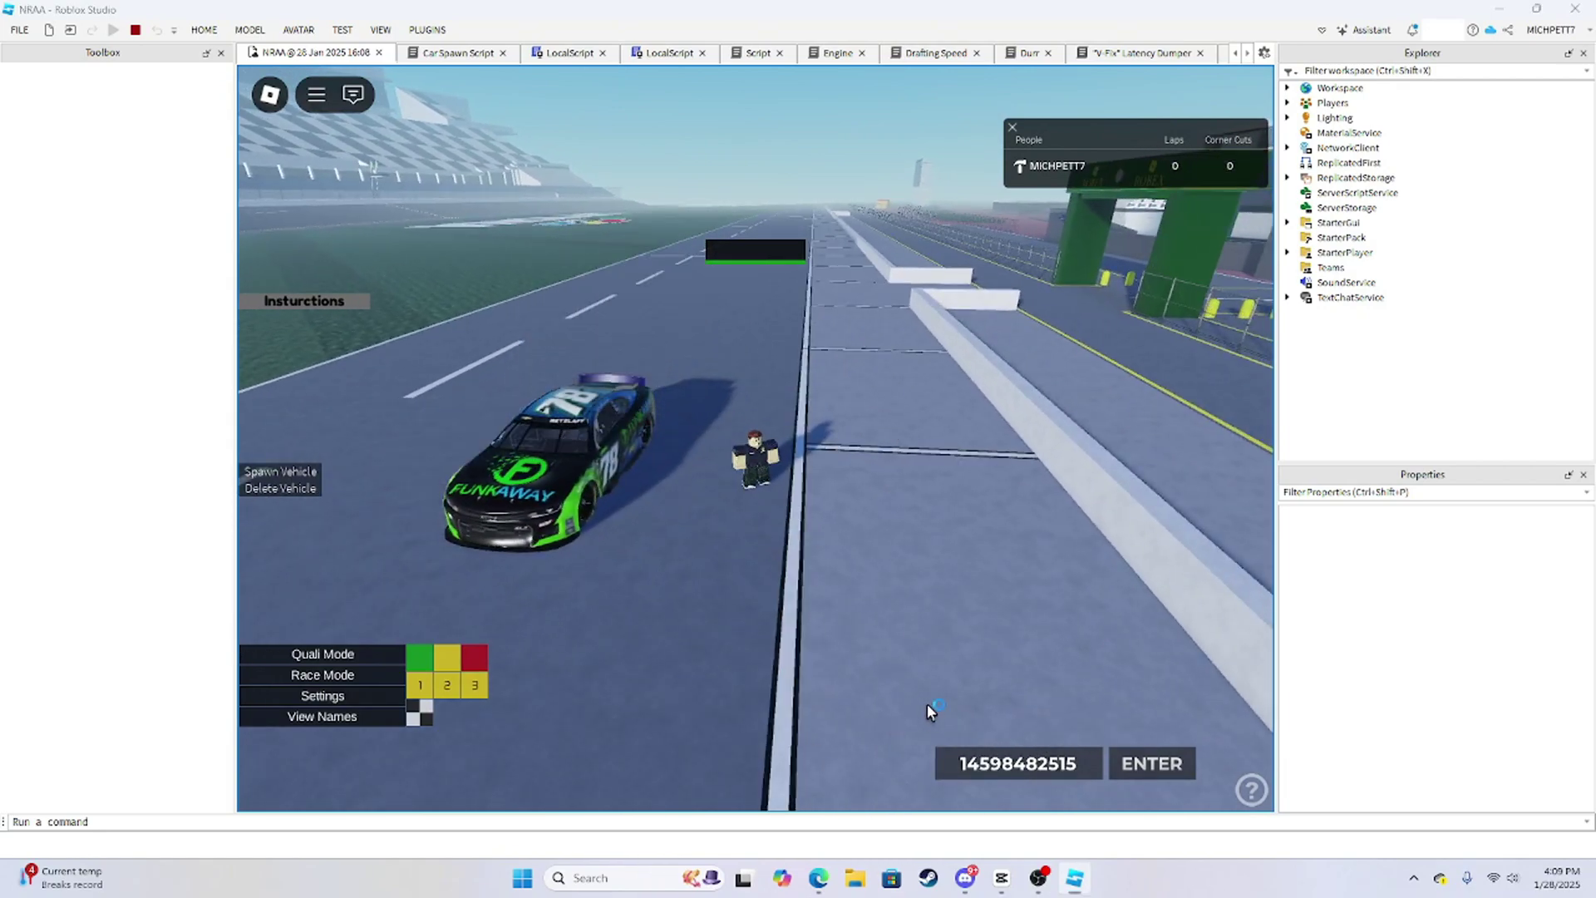
pyautogui.press('super+shift+s')
pyautogui.moveTo(904, 695); pyautogui.dragTo(1209, 802)
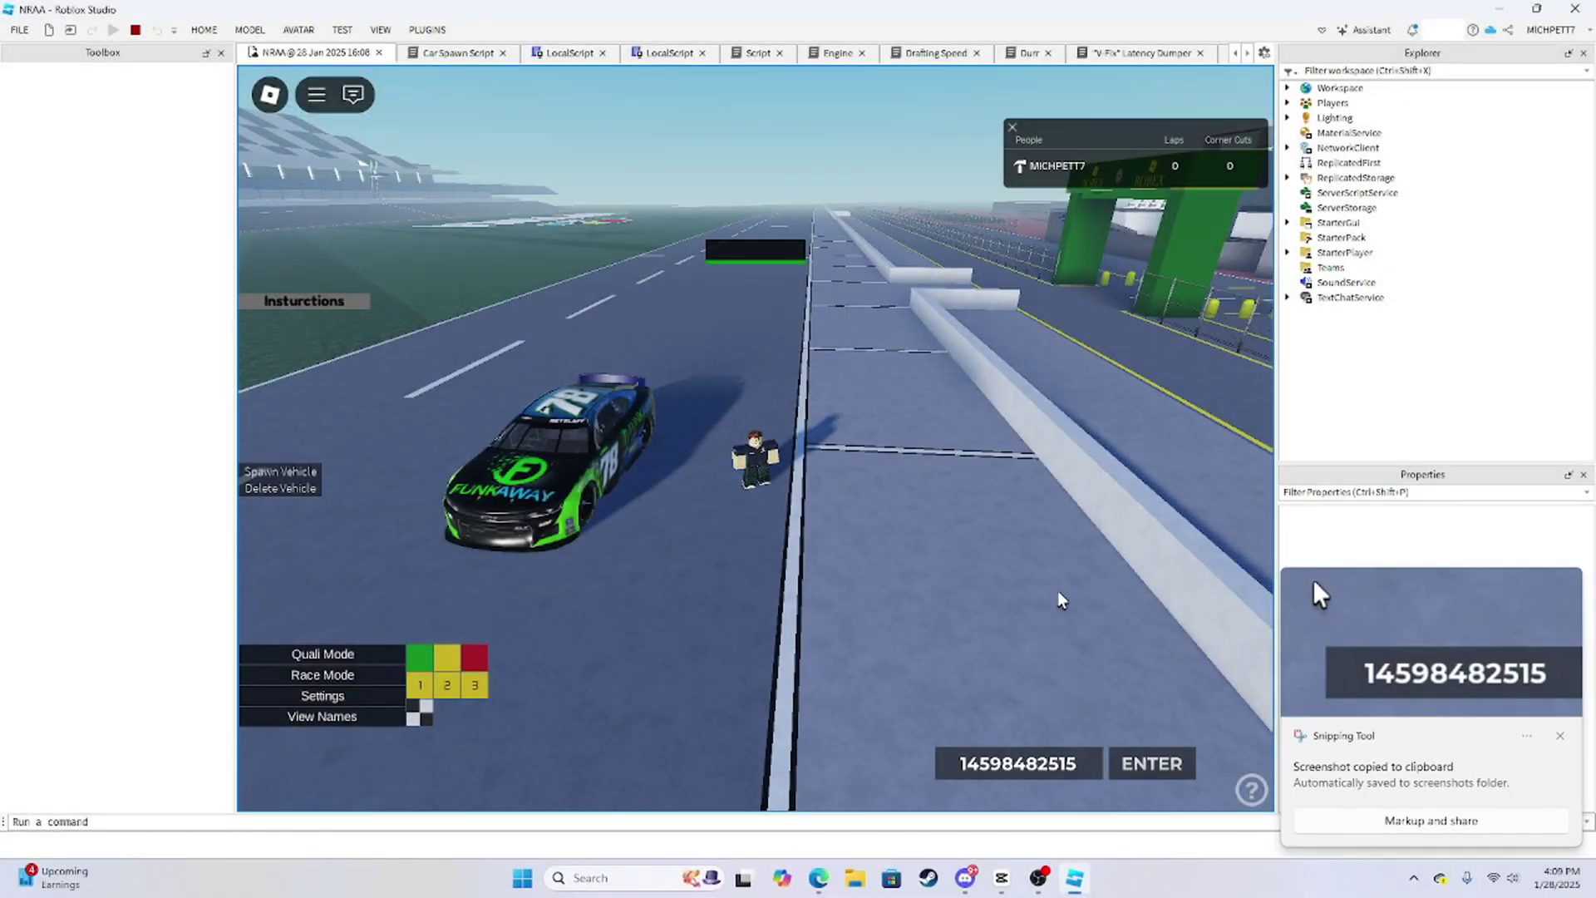